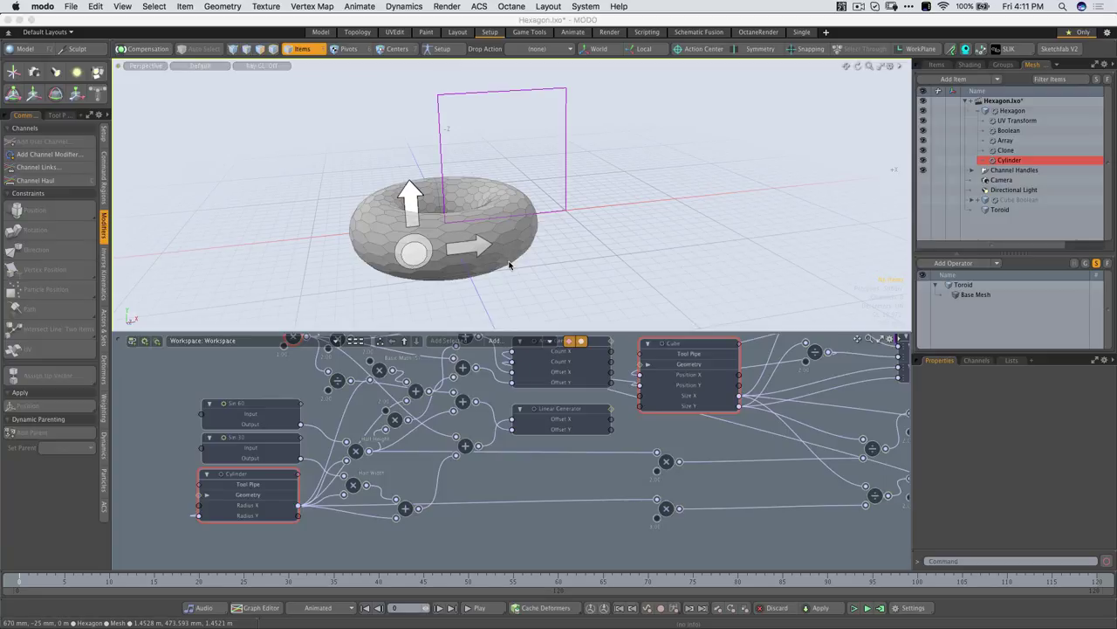
Examine the hexagon pattern wrapped around the torus from several angles and distances
{"action": "left_click_drag", "start_coordinate": [527, 262], "coordinate": [569, 289], "text": "alt"}
{"action": "left_click_drag", "start_coordinate": [538, 247], "coordinate": [511, 223], "text": "ctrl+alt"}
{"action": "left_click_drag", "start_coordinate": [433, 216], "coordinate": [493, 171], "text": "alt"}
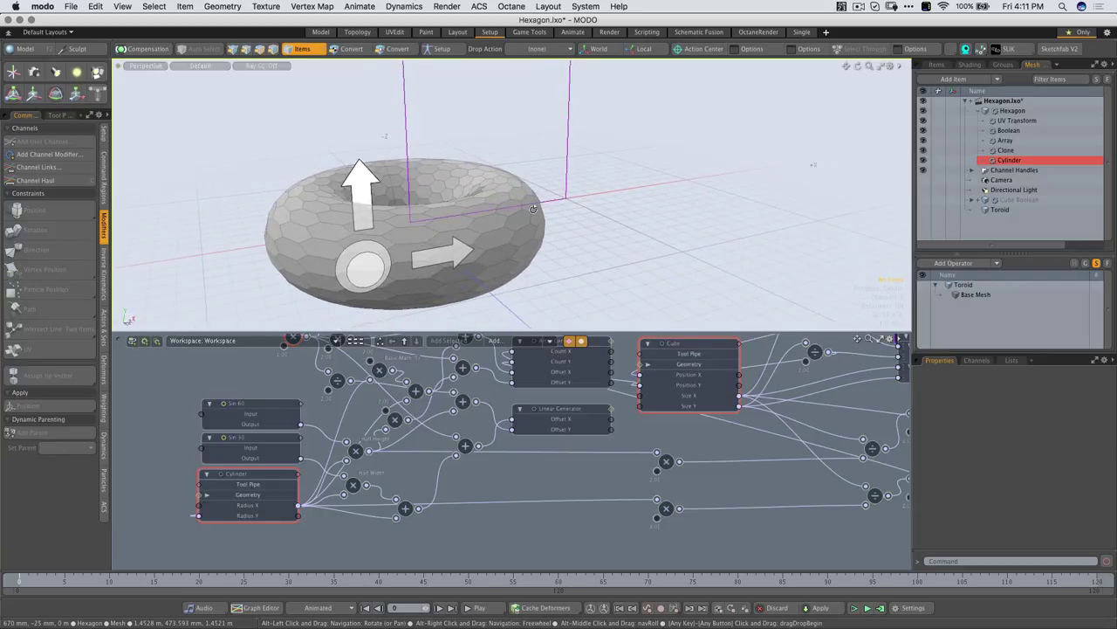
{"action": "scroll", "coordinate": [517, 216], "scroll_direction": "down", "scroll_amount": 3}
{"action": "scroll", "coordinate": [524, 215], "scroll_direction": "up", "scroll_amount": 3}
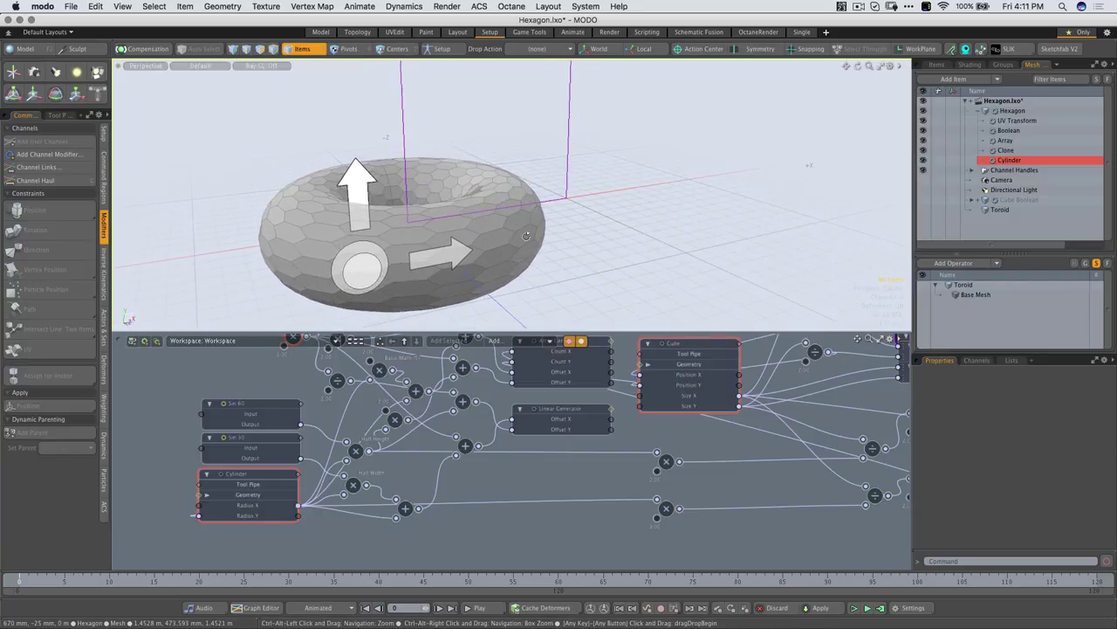
{"action": "left_click_drag", "start_coordinate": [515, 224], "coordinate": [428, 234], "text": "alt"}
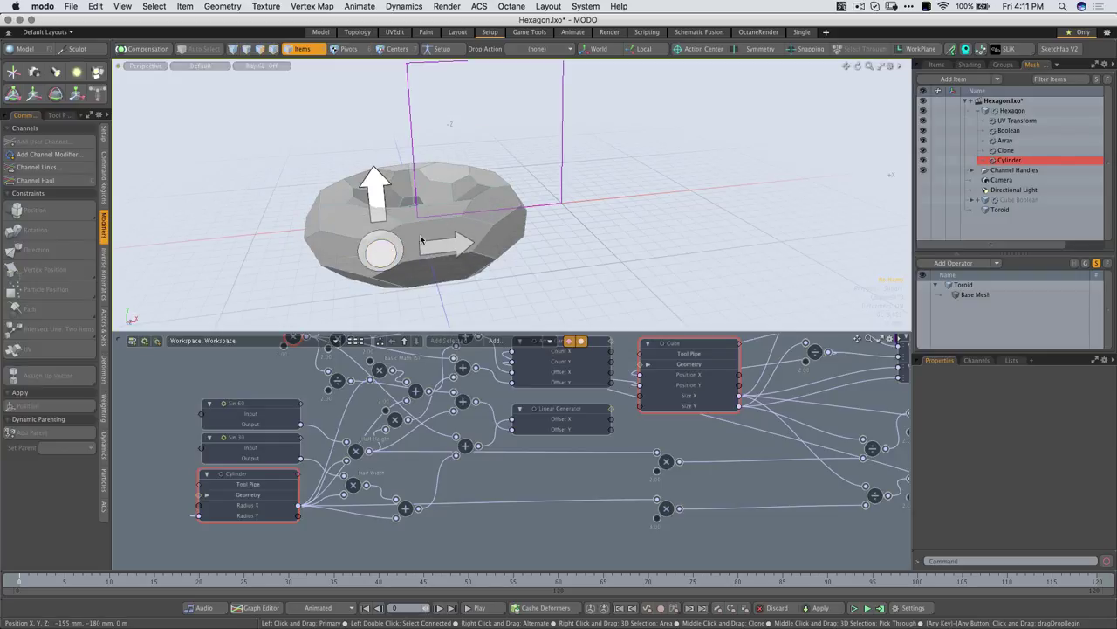
{"action": "left_click_drag", "start_coordinate": [446, 224], "coordinate": [429, 249], "text": "alt"}
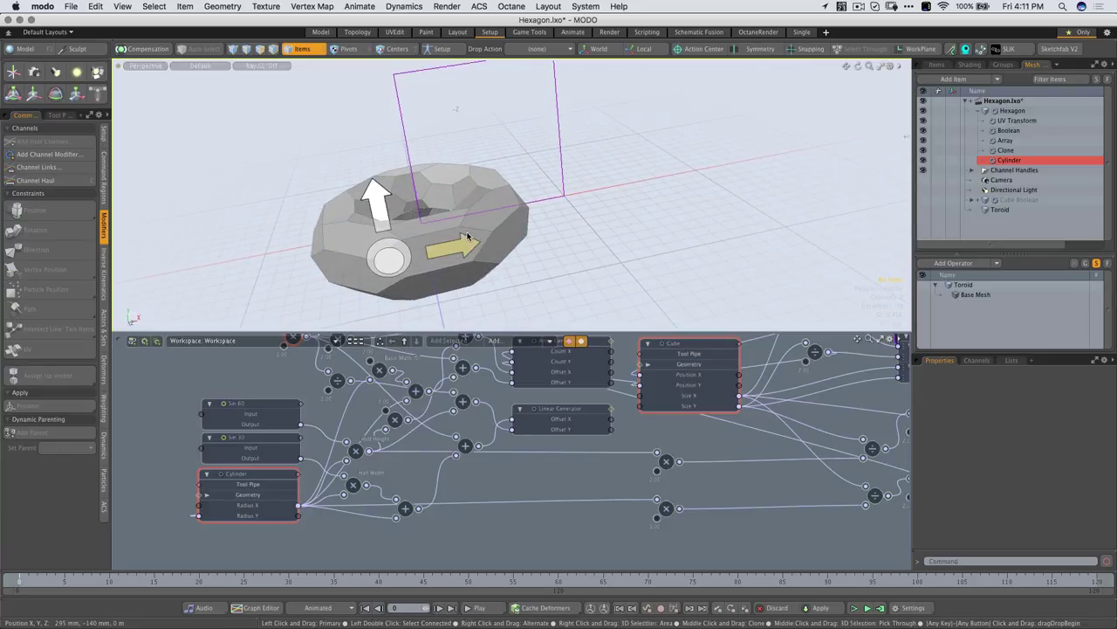
{"action": "left_click_drag", "start_coordinate": [435, 236], "coordinate": [523, 228], "text": "alt"}
{"action": "left_click", "coordinate": [858, 7]}
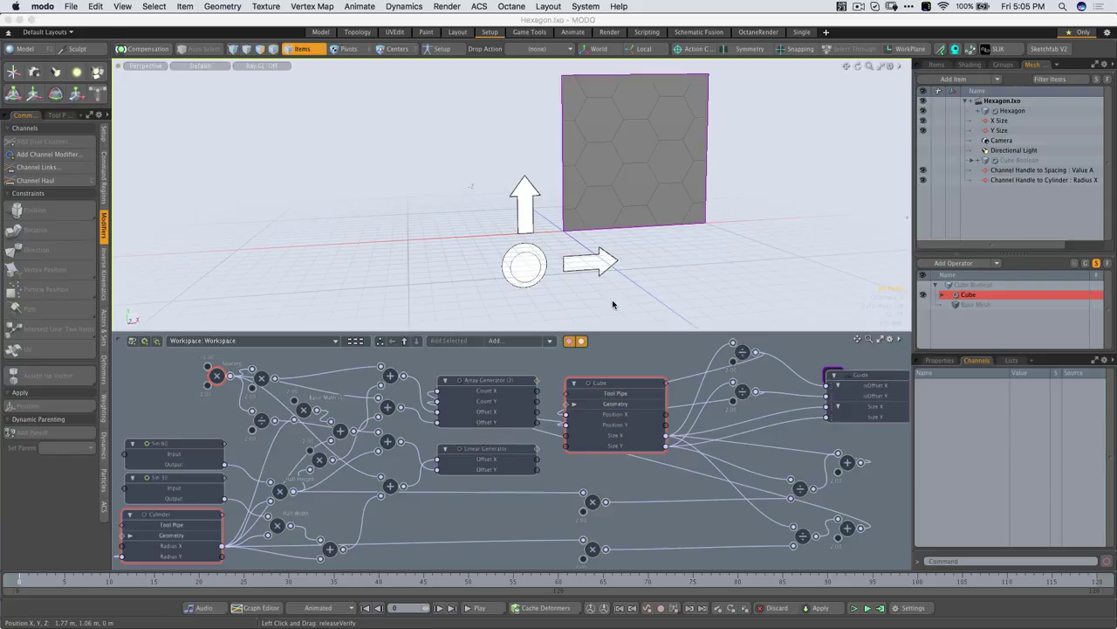
Add a Toroid primitive as a new mesh item and move it along X to about -1.225 m, beside the hexagon panel
{"action": "left_click_drag", "start_coordinate": [710, 249], "coordinate": [550, 248], "text": "alt"}
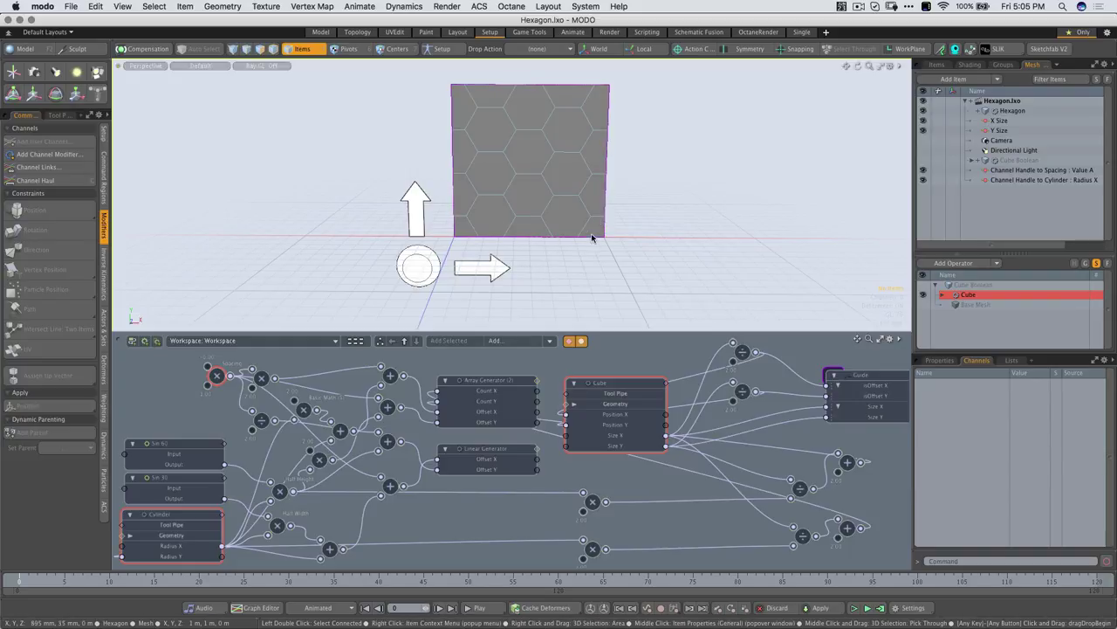
{"action": "left_click_drag", "start_coordinate": [603, 256], "coordinate": [638, 251], "text": "alt+shift"}
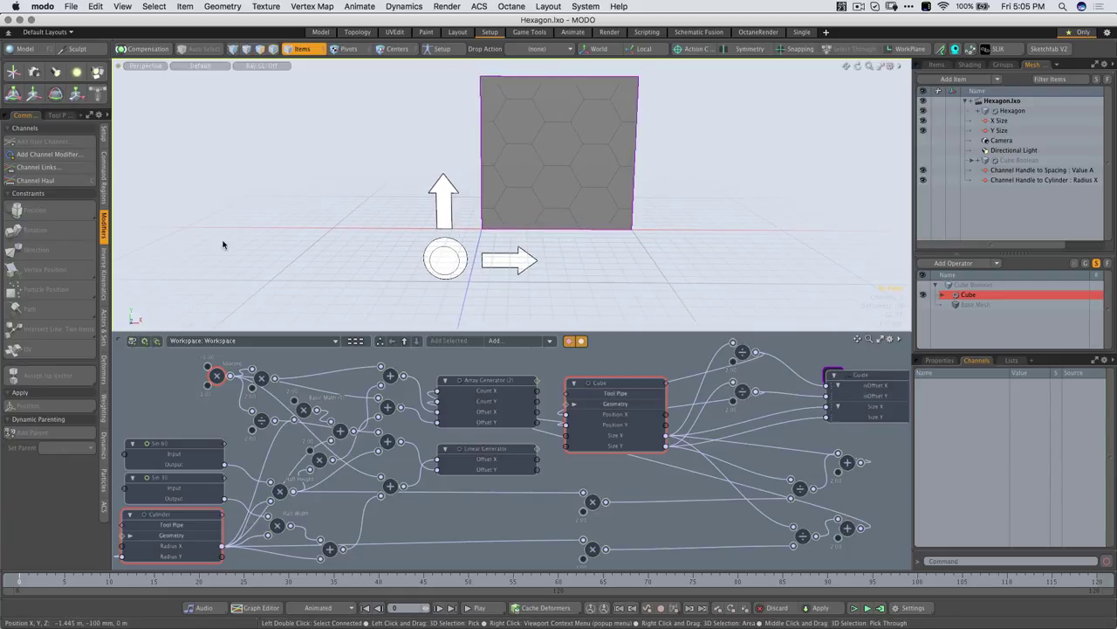
{"action": "left_click", "coordinate": [24, 48]}
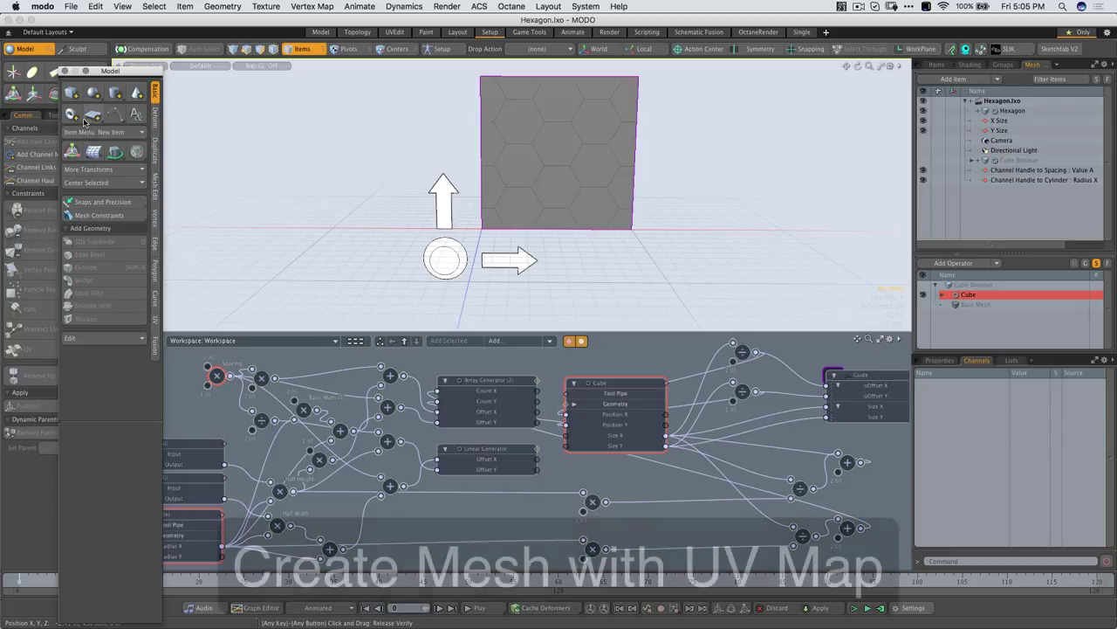
{"action": "left_click", "coordinate": [74, 116]}
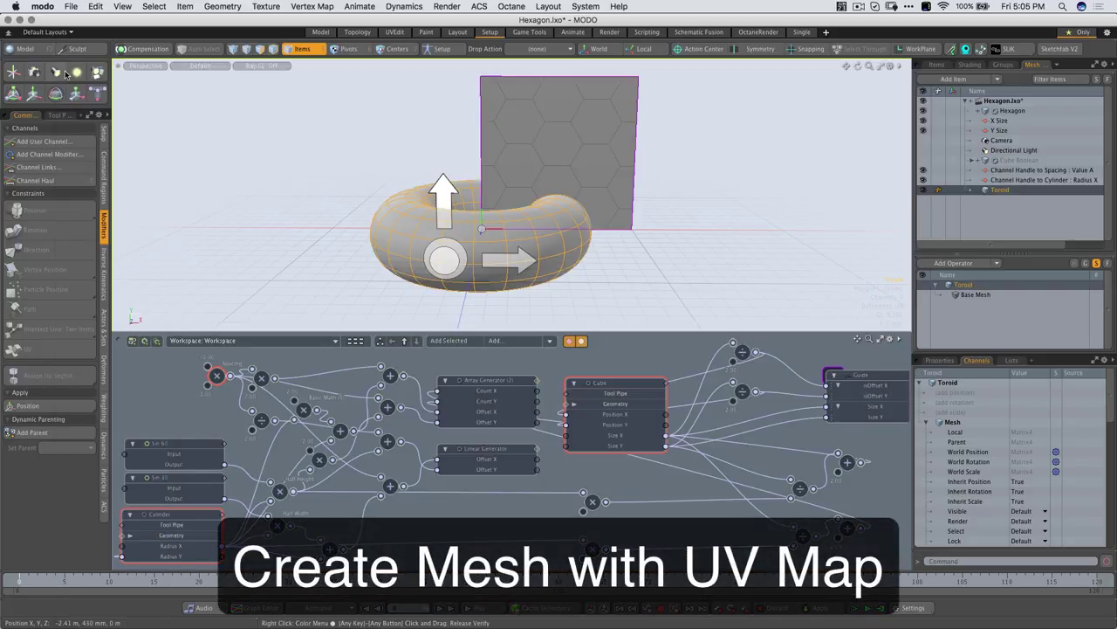
{"action": "key", "text": "w"}
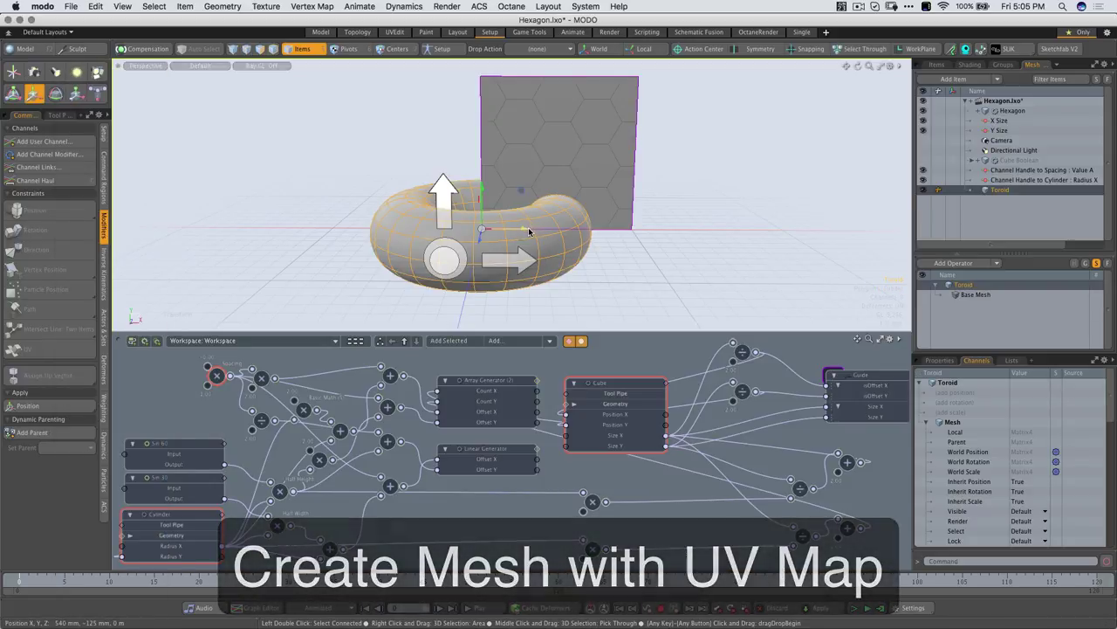
{"action": "left_click_drag", "start_coordinate": [529, 231], "coordinate": [363, 197]}
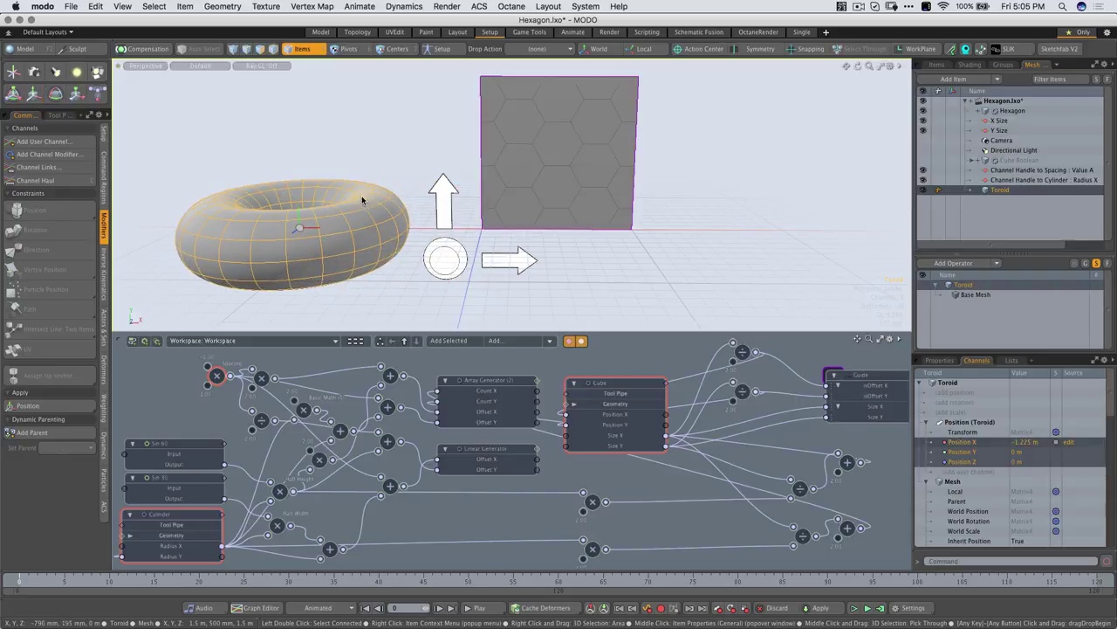
Inspect the Toroid's UV map in the UV editing layout, return to the Setup layout and clear the item selection
{"action": "left_click", "coordinate": [396, 32]}
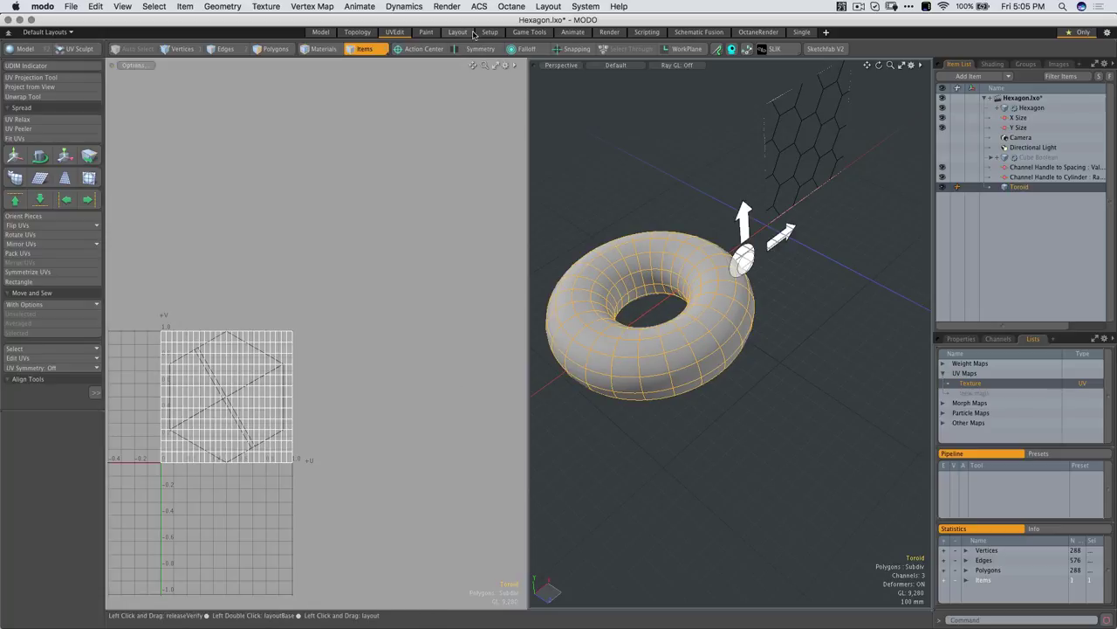
{"action": "left_click", "coordinate": [490, 32]}
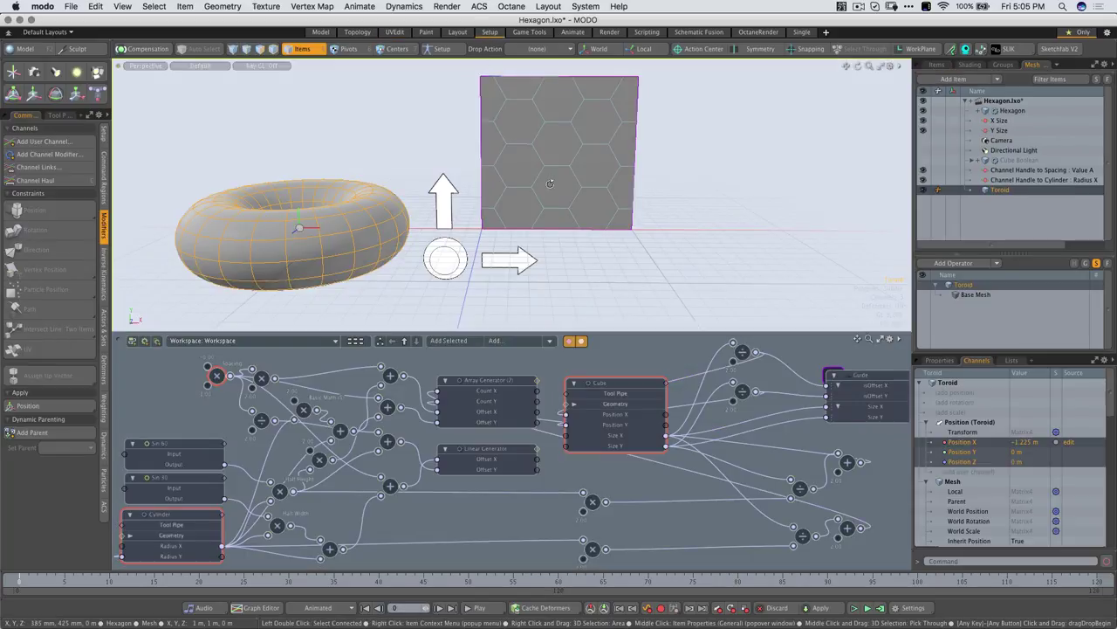
{"action": "left_click_drag", "start_coordinate": [592, 190], "coordinate": [493, 194], "text": "alt"}
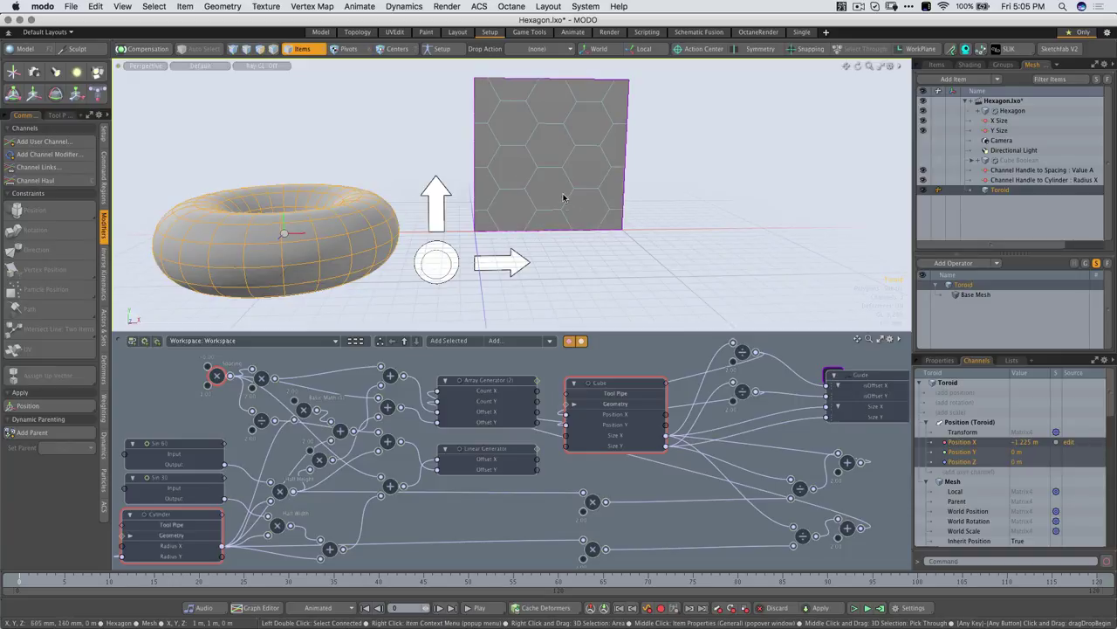
{"action": "left_click", "coordinate": [603, 245]}
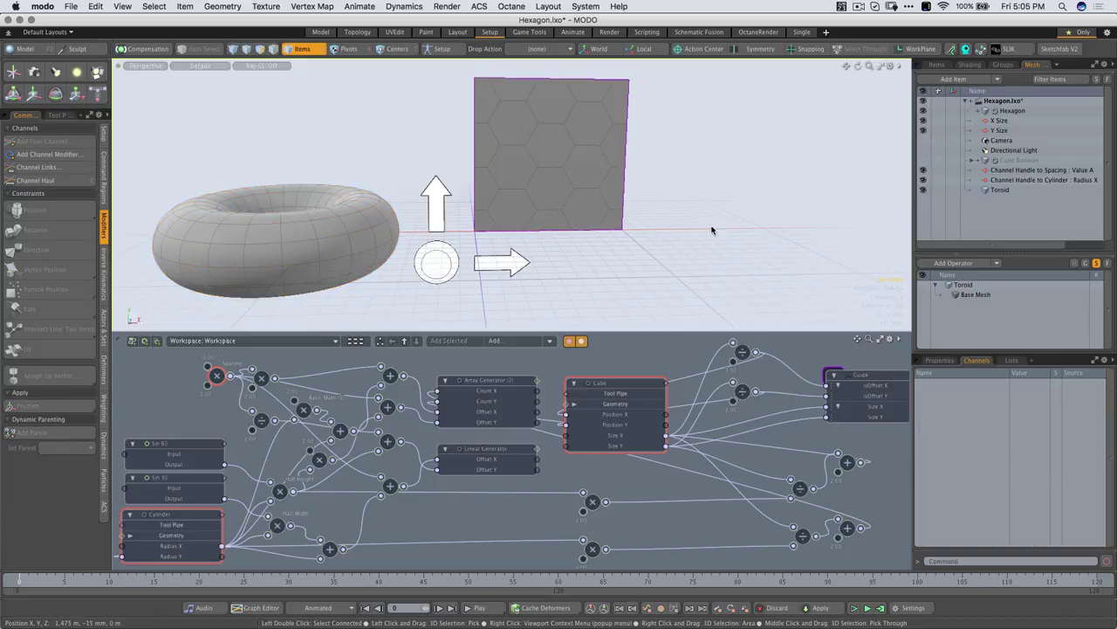
Add a UV Transform mesh operation to the Hexagon item with Toroid as target mesh and Texture as target UV map
{"action": "left_click", "coordinate": [1020, 110]}
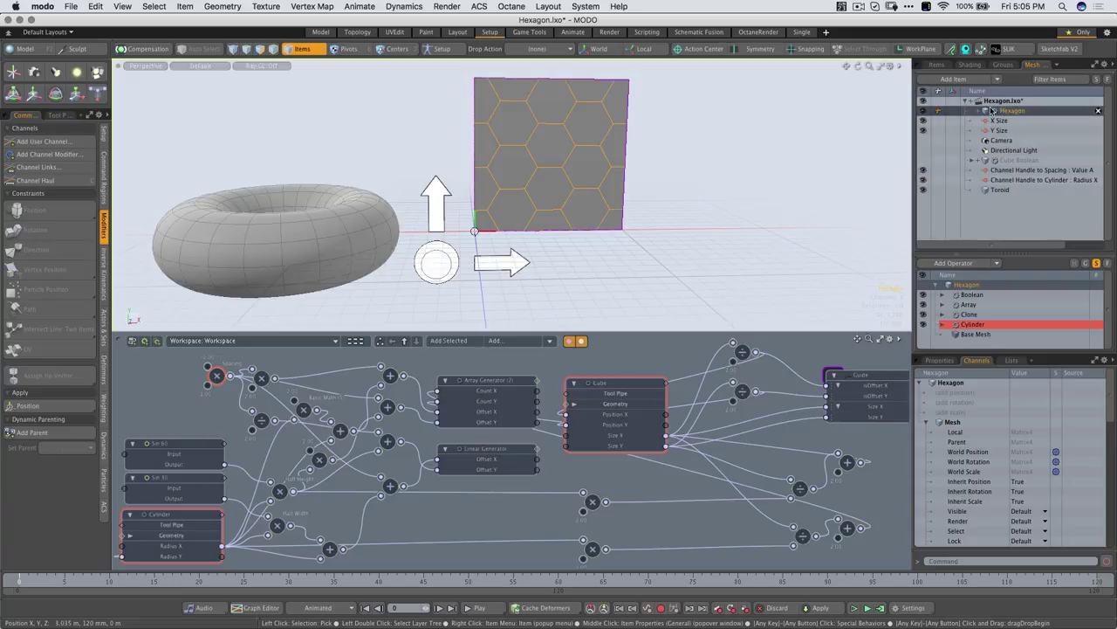
{"action": "left_click", "coordinate": [952, 264]}
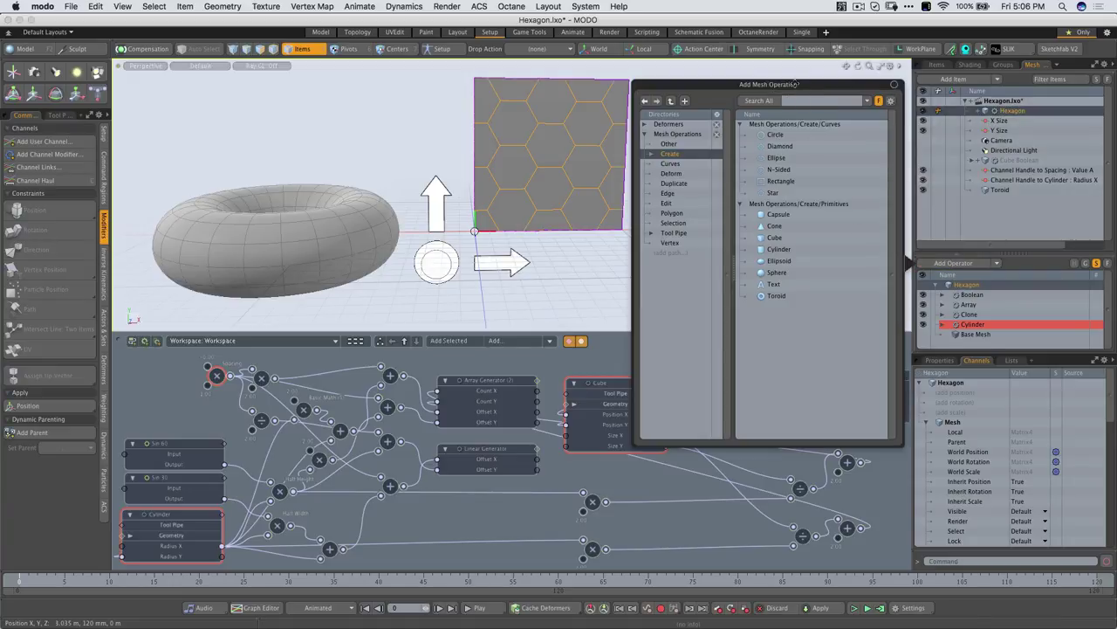
{"action": "type", "text": "uv"}
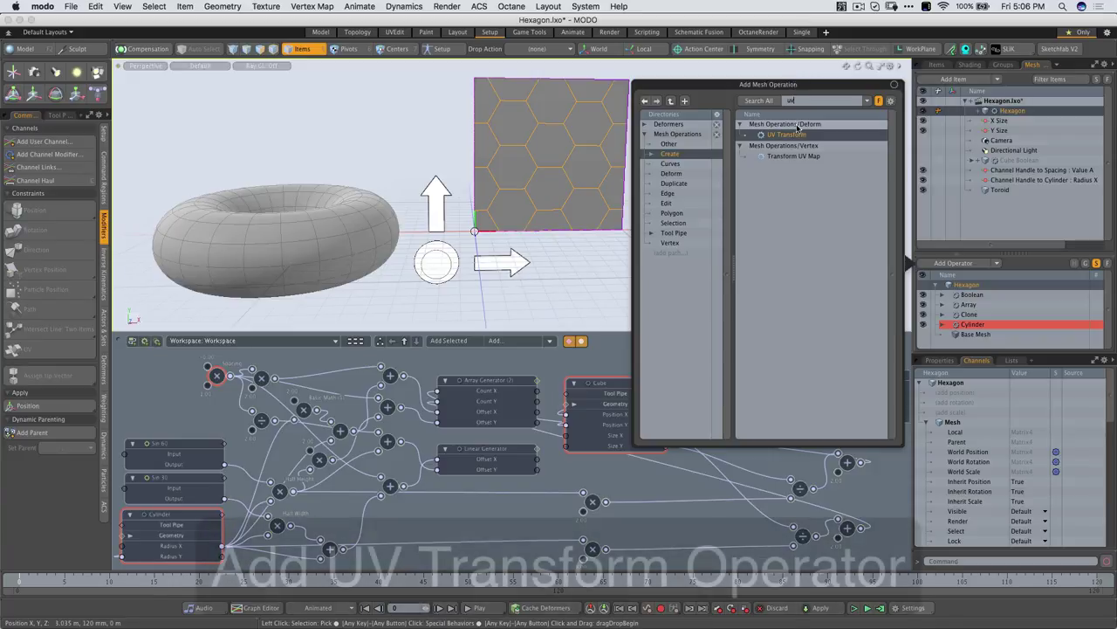
{"action": "double_click", "coordinate": [794, 135]}
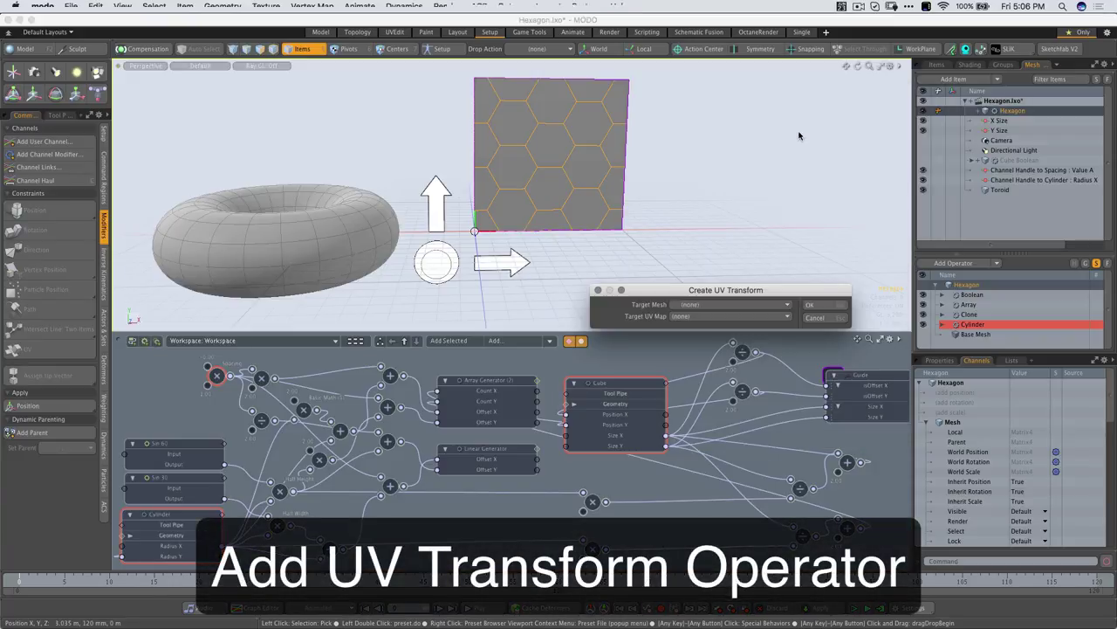
{"action": "left_click", "coordinate": [691, 304]}
{"action": "left_click", "coordinate": [689, 336]}
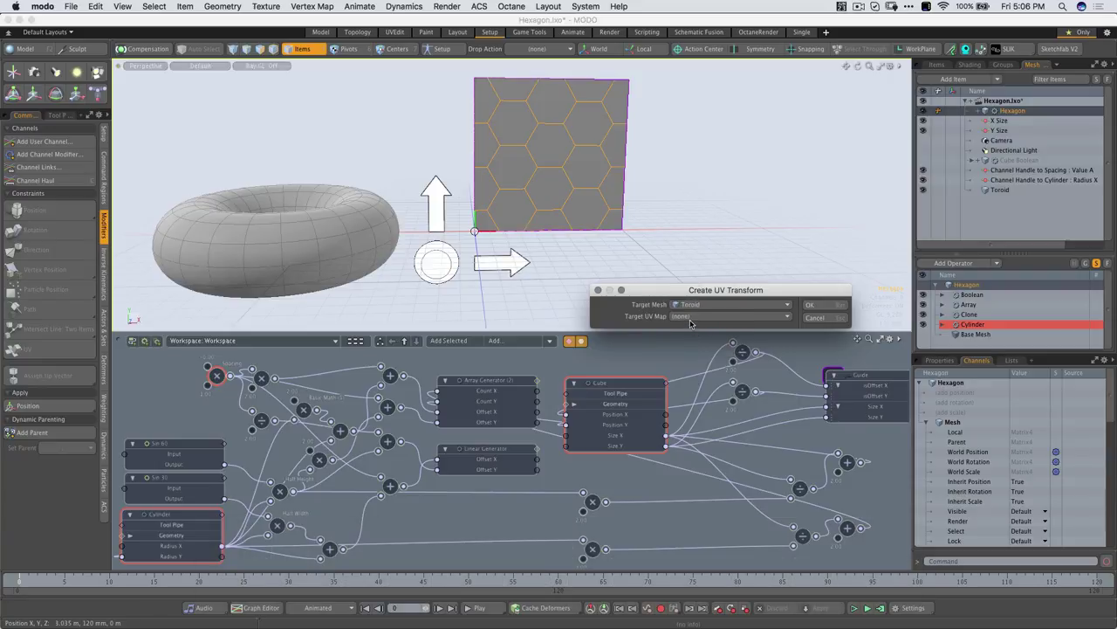
{"action": "left_click", "coordinate": [690, 318]}
{"action": "left_click", "coordinate": [693, 329]}
{"action": "left_click", "coordinate": [810, 305]}
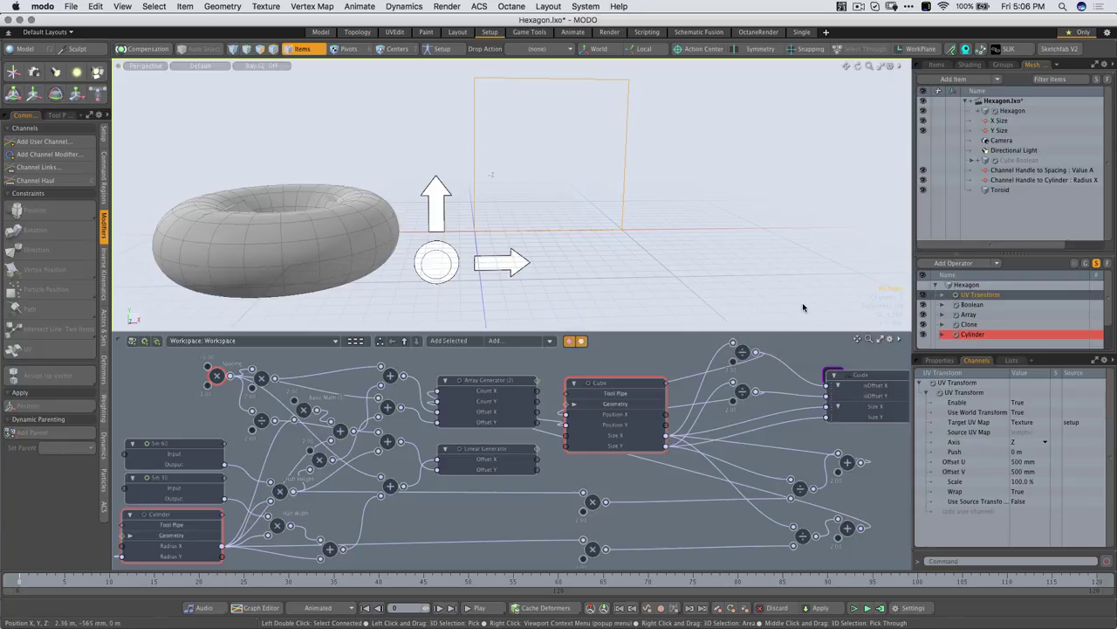
Hide the Toroid mesh and shrink the hexagon cells with the circular viewport handle to form a fine pattern
{"action": "left_click", "coordinate": [925, 192]}
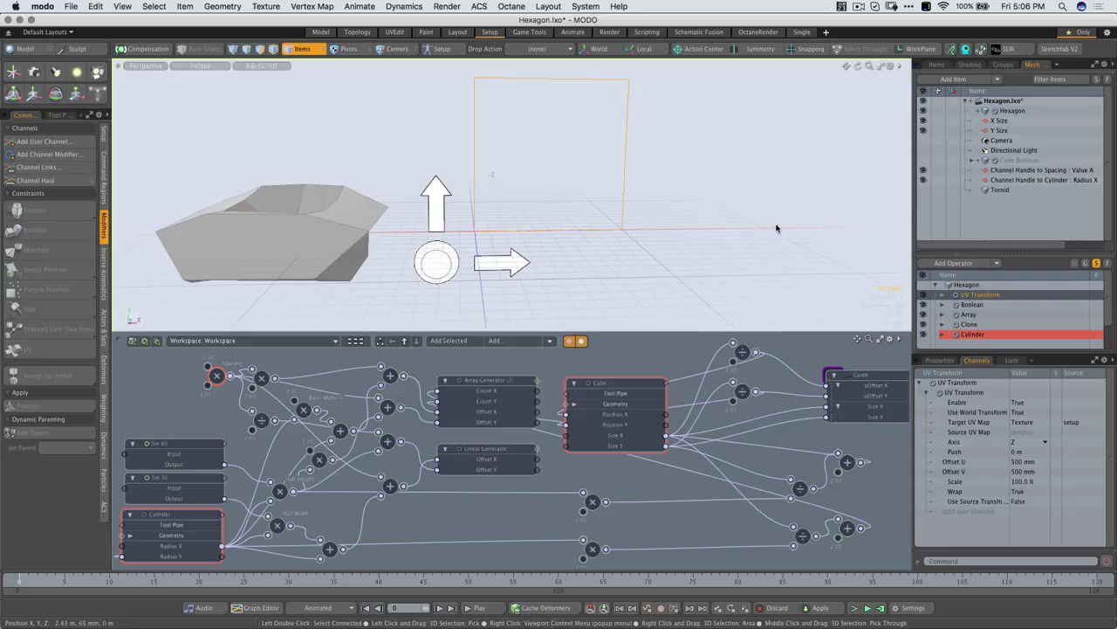
{"action": "left_click_drag", "start_coordinate": [730, 232], "coordinate": [433, 236], "text": "alt"}
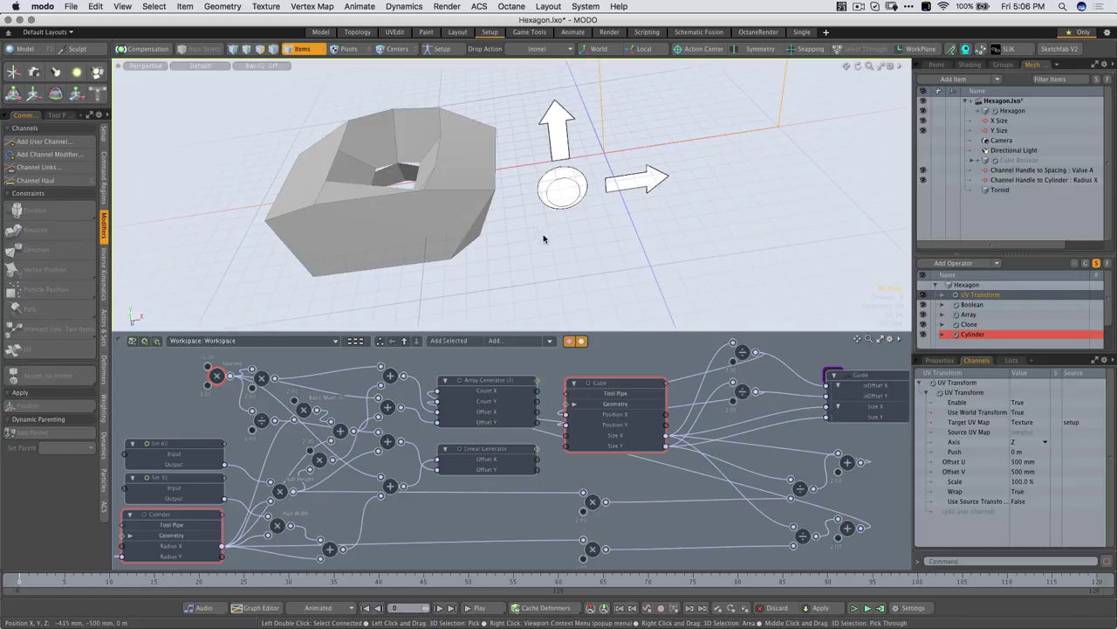
{"action": "left_click_drag", "start_coordinate": [551, 241], "coordinate": [593, 164], "text": "alt"}
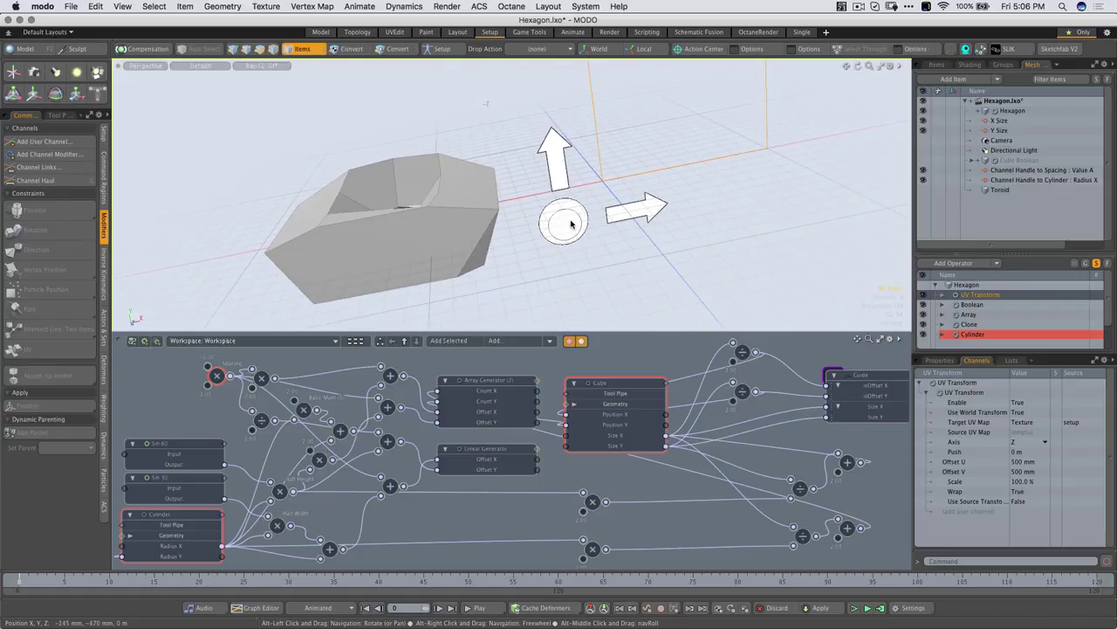
{"action": "mouse_move", "coordinate": [571, 224]}
{"action": "left_mouse_down"}
{"action": "mouse_move", "coordinate": [604, 225]}
{"action": "mouse_move", "coordinate": [544, 234]}
{"action": "mouse_move", "coordinate": [708, 289]}
{"action": "mouse_move", "coordinate": [585, 231]}
{"action": "left_mouse_up"}
{"action": "left_click_drag", "start_coordinate": [568, 218], "coordinate": [528, 155], "text": "alt+shift"}
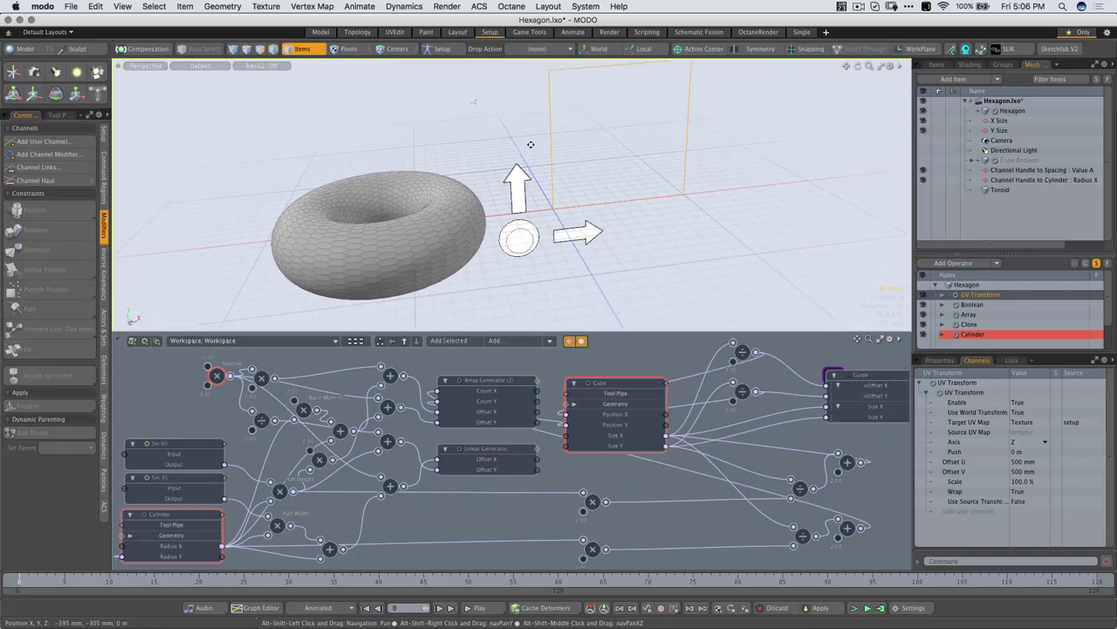
Toggle the Hexagon's UV Transform operator off and on to compare the flat and wrapped meshes, leaving it enabled
{"action": "left_click", "coordinate": [979, 113]}
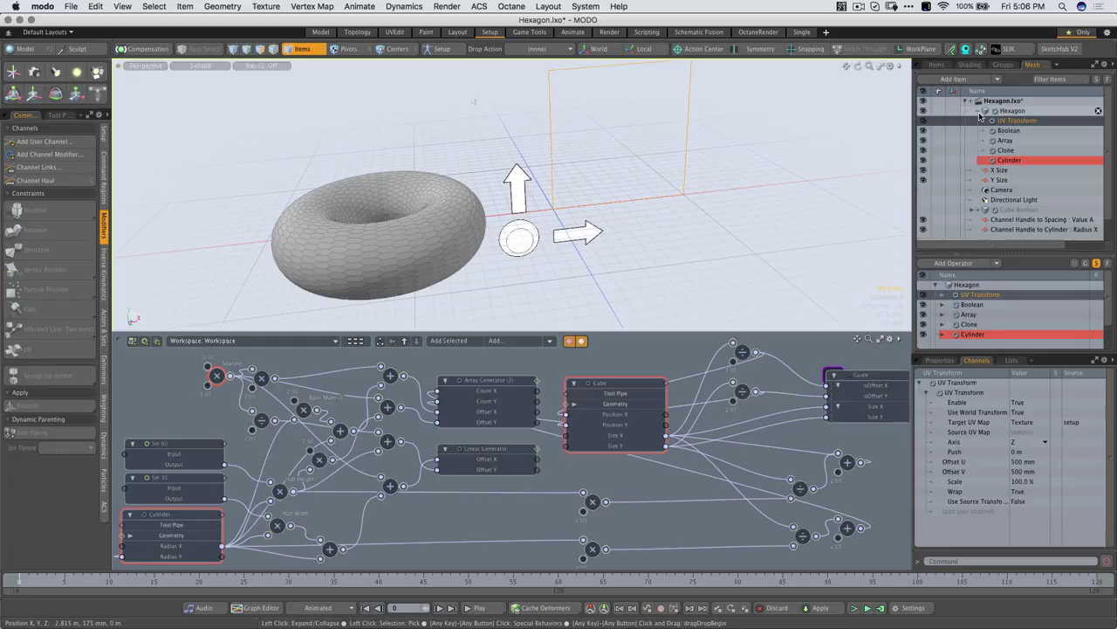
{"action": "left_click", "coordinate": [924, 122]}
{"action": "left_click", "coordinate": [925, 122]}
{"action": "left_click", "coordinate": [925, 122]}
{"action": "left_click", "coordinate": [924, 123]}
{"action": "left_click", "coordinate": [925, 123]}
{"action": "left_click", "coordinate": [924, 123]}
{"action": "left_click", "coordinate": [924, 123]}
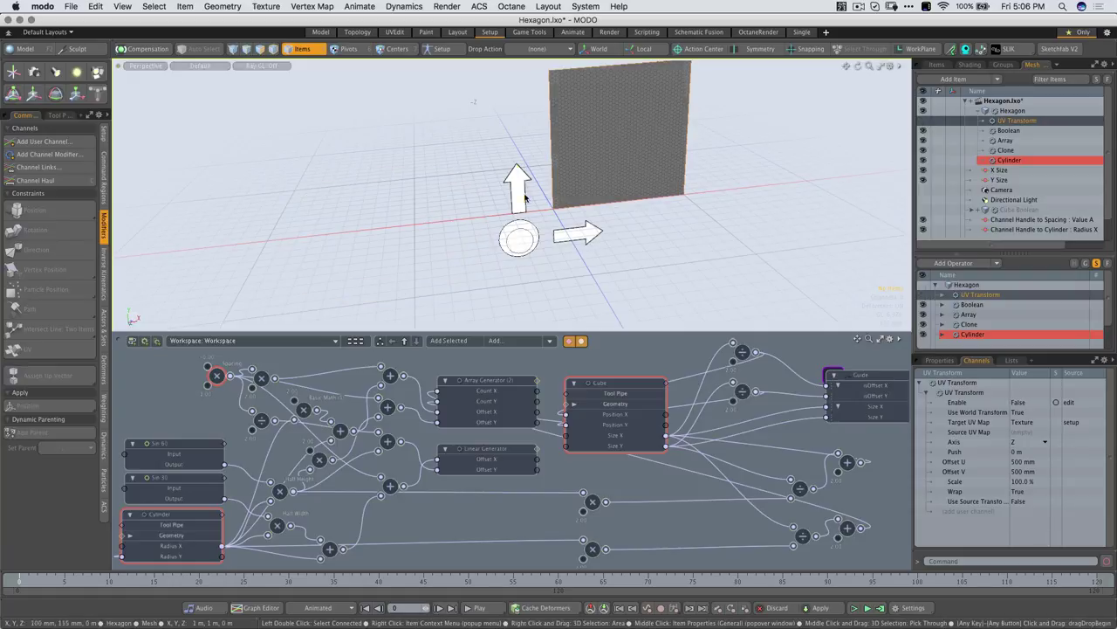
{"action": "left_click", "coordinate": [924, 122]}
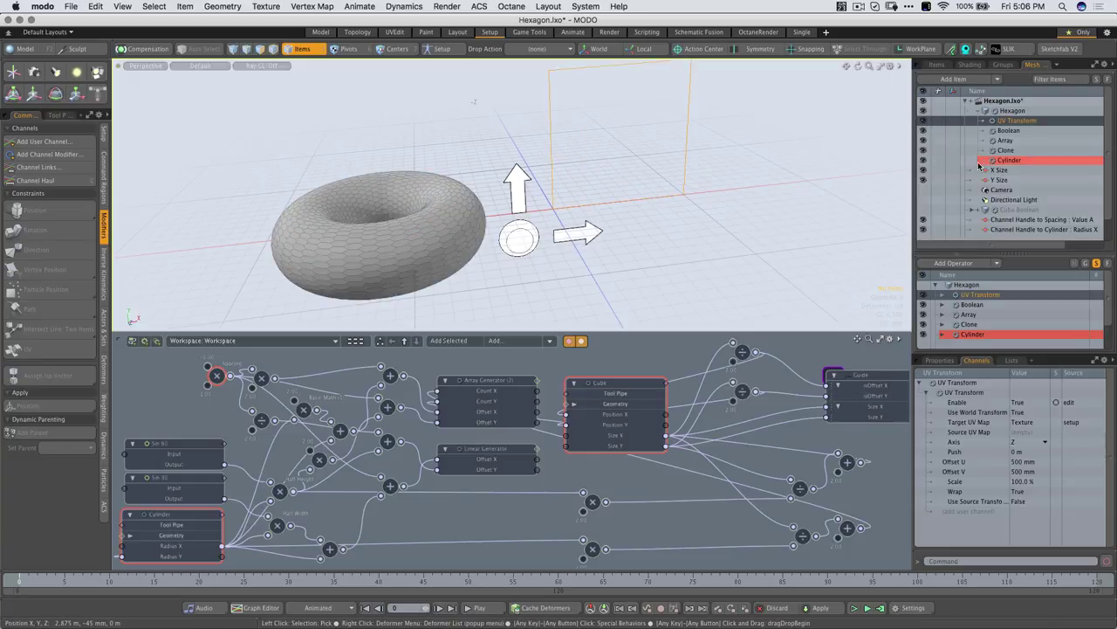
Convert the Toroid's Texture UV map into a mesh item named Toroid UV Guide
{"action": "scroll", "coordinate": [1030, 225], "scroll_direction": "down", "scroll_amount": 1}
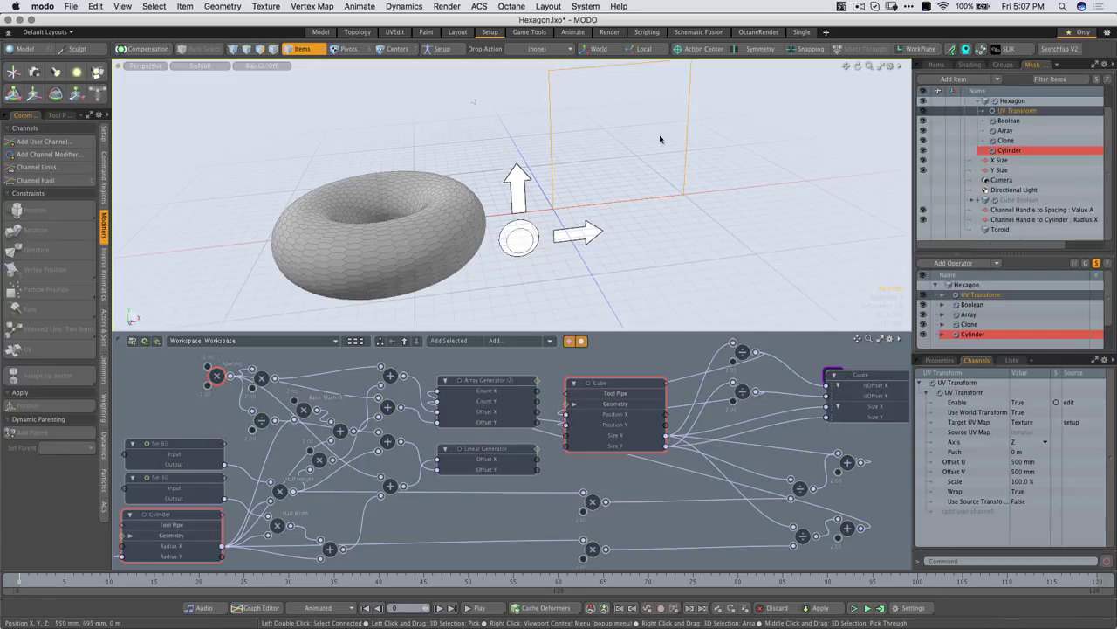
{"action": "left_click", "coordinate": [997, 230]}
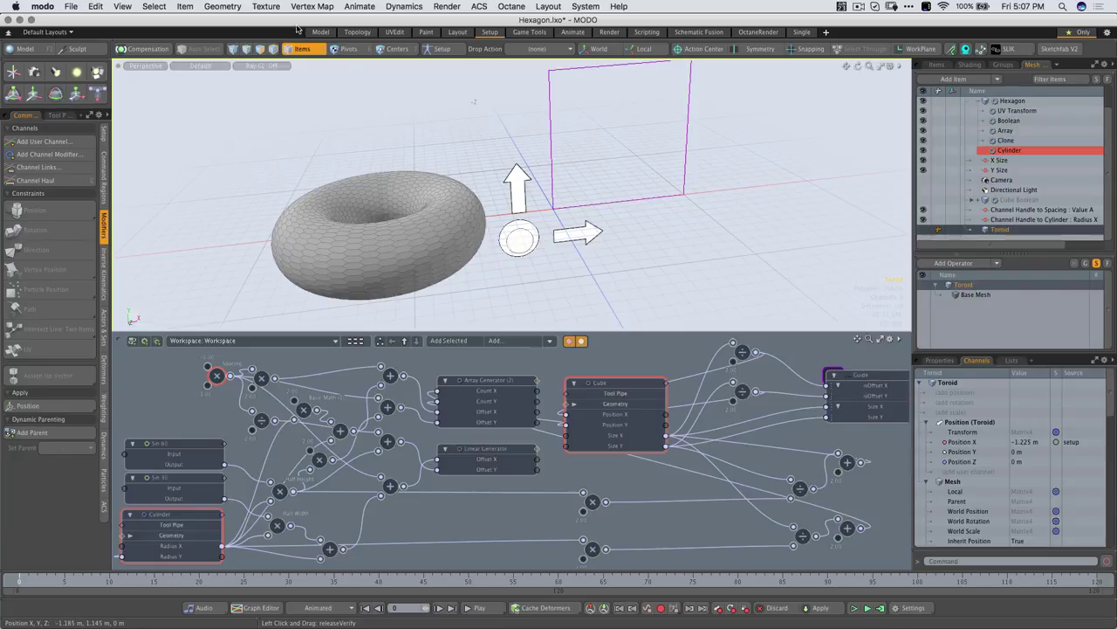
{"action": "left_click", "coordinate": [271, 6]}
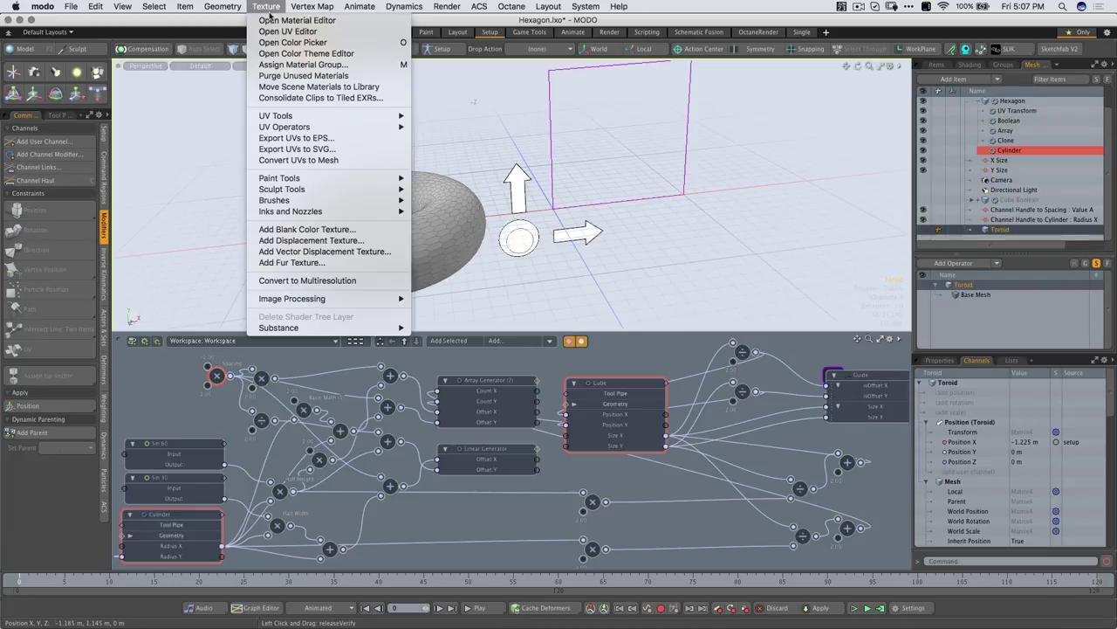
{"action": "left_click", "coordinate": [278, 164]}
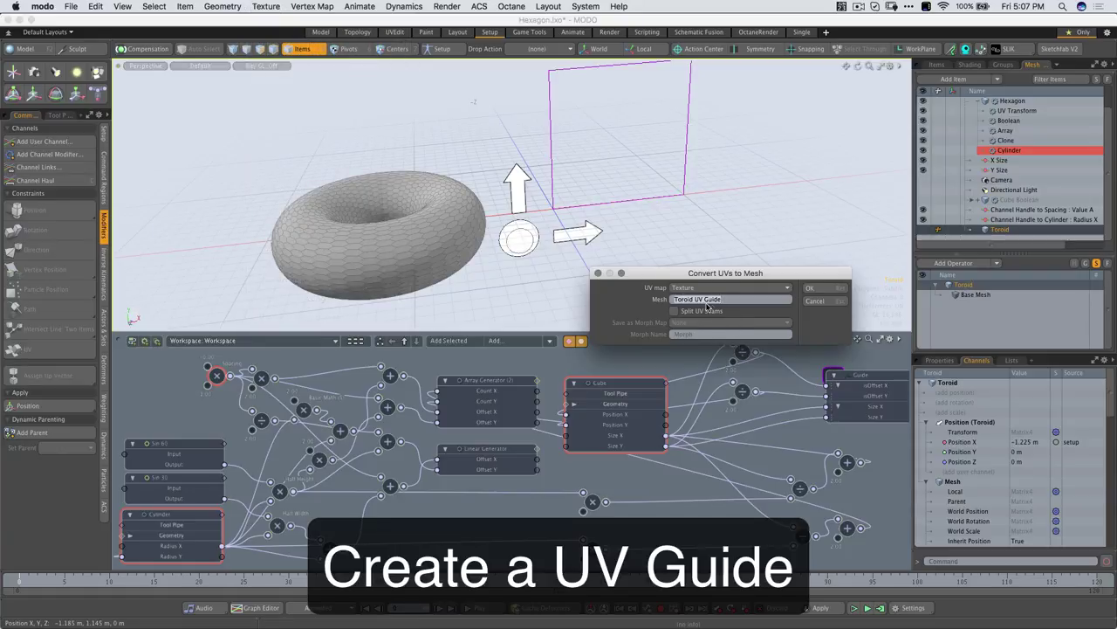
{"action": "left_click", "coordinate": [763, 299]}
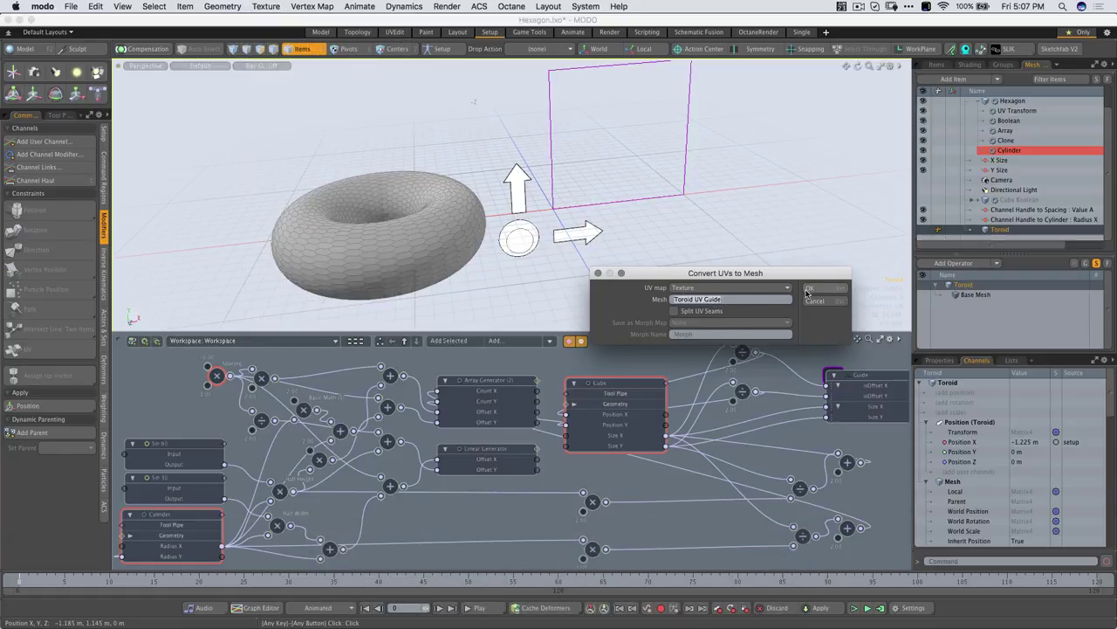
{"action": "left_click", "coordinate": [697, 289]}
{"action": "left_click", "coordinate": [703, 288]}
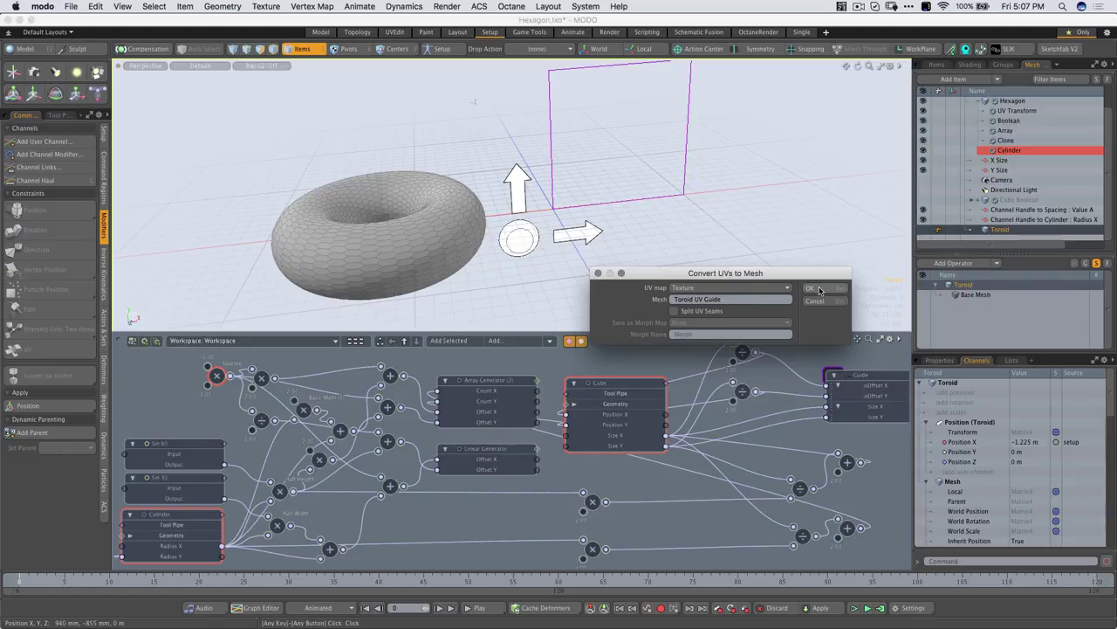
{"action": "left_click", "coordinate": [819, 289]}
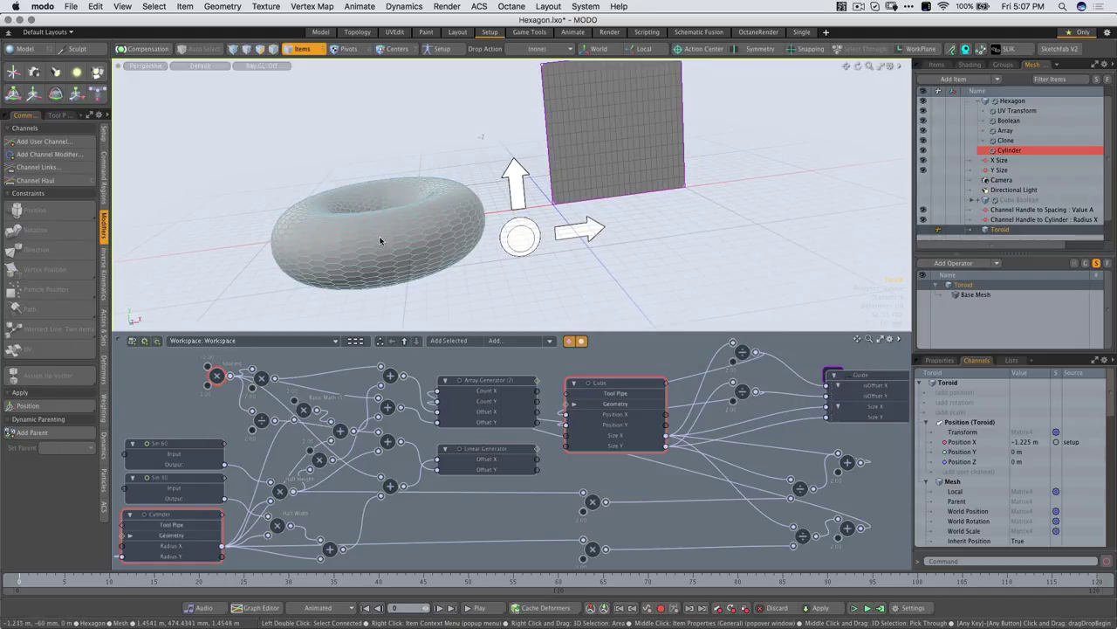
Toggle the Hexagon's UV Transform operator off and on again to inspect the flat hexagon mesh, leaving it enabled
{"action": "left_click", "coordinate": [925, 112]}
{"action": "left_click_drag", "start_coordinate": [788, 146], "coordinate": [753, 232], "text": "alt+shift"}
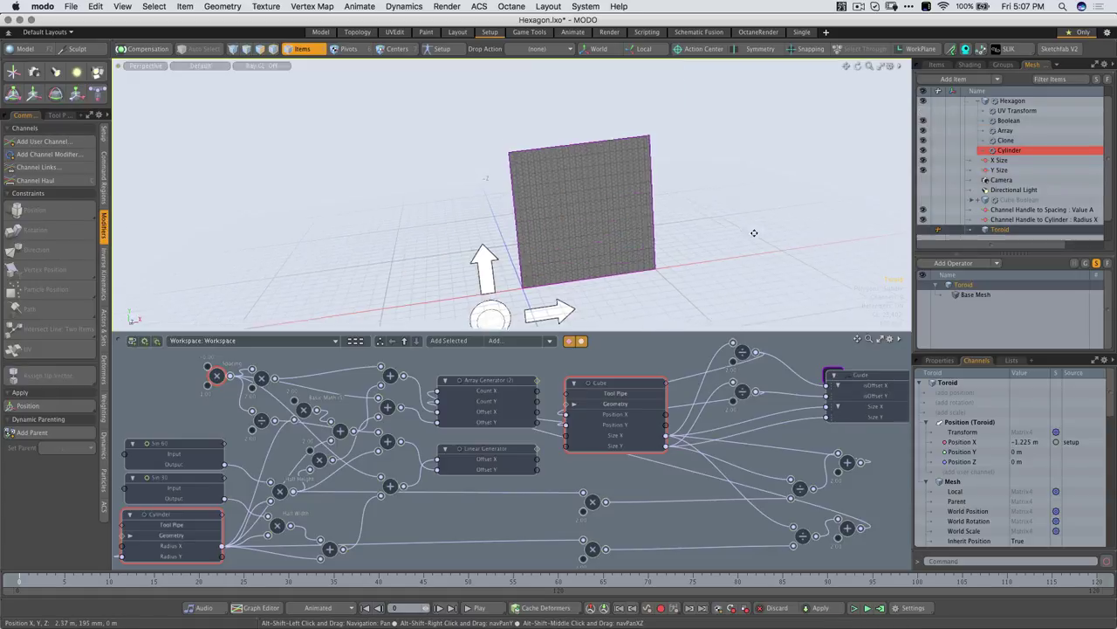
{"action": "left_click_drag", "start_coordinate": [557, 172], "coordinate": [517, 175], "text": "ctrl+alt"}
{"action": "left_click_drag", "start_coordinate": [620, 185], "coordinate": [489, 219], "text": "ctrl+alt"}
{"action": "left_click_drag", "start_coordinate": [742, 157], "coordinate": [873, 142], "text": "alt"}
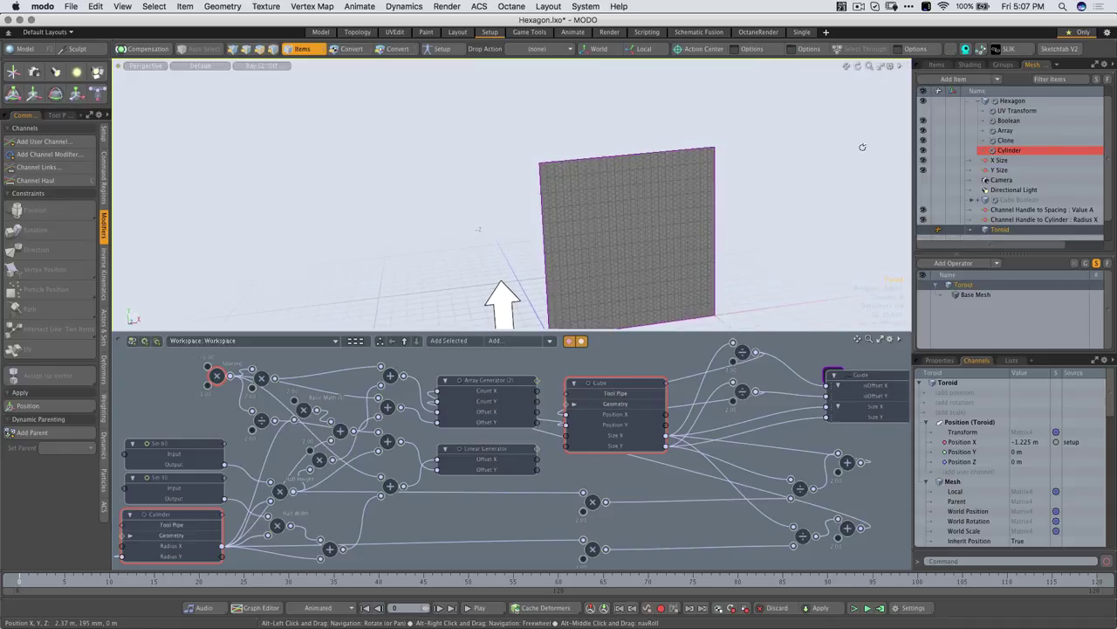
{"action": "left_click", "coordinate": [923, 113]}
{"action": "left_click_drag", "start_coordinate": [756, 179], "coordinate": [759, 219], "text": "ctrl+alt"}
Hide the Toroid UV Guide mesh and enlarge the hexagon cells with the circular viewport handle until they are coarse
{"action": "scroll", "coordinate": [1021, 225], "scroll_direction": "down", "scroll_amount": 1}
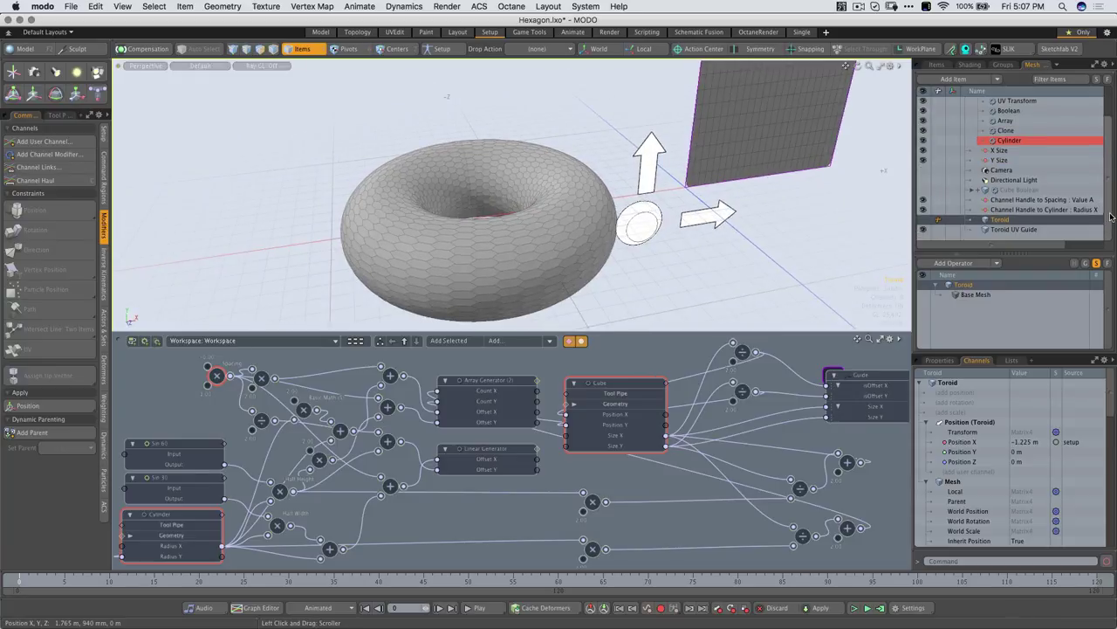
{"action": "left_click", "coordinate": [925, 230]}
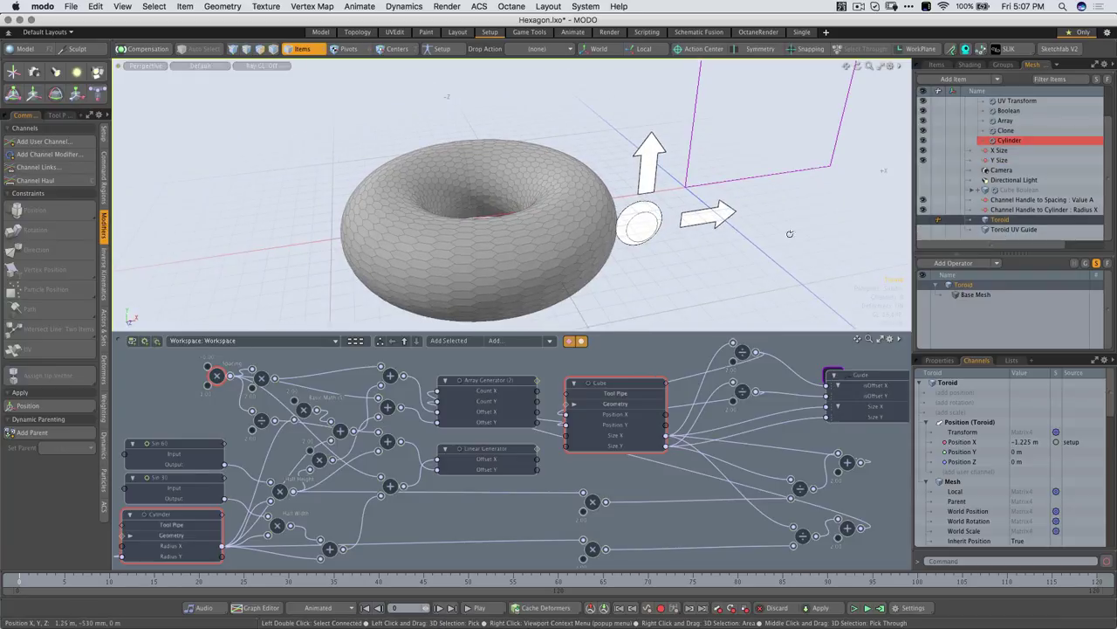
{"action": "left_click_drag", "start_coordinate": [636, 212], "coordinate": [762, 215], "text": "alt"}
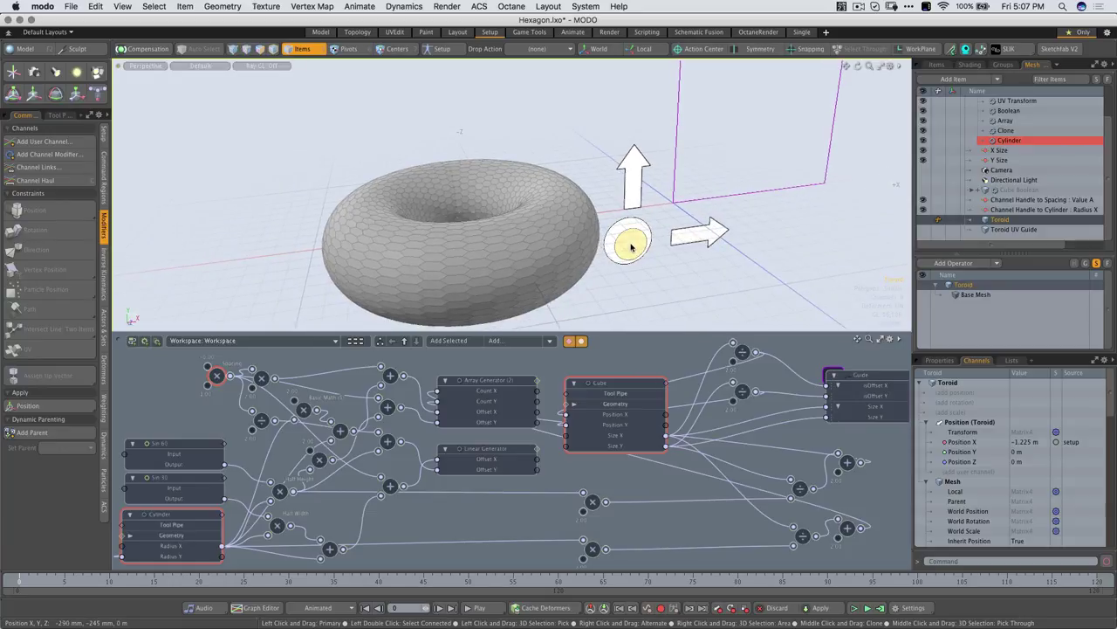
{"action": "mouse_move", "coordinate": [630, 244]}
{"action": "left_mouse_down"}
{"action": "mouse_move", "coordinate": [667, 244]}
{"action": "mouse_move", "coordinate": [638, 247]}
{"action": "left_mouse_up"}
{"action": "left_click_drag", "start_coordinate": [756, 219], "coordinate": [735, 187], "text": "alt"}
{"action": "left_click", "coordinate": [724, 202]}
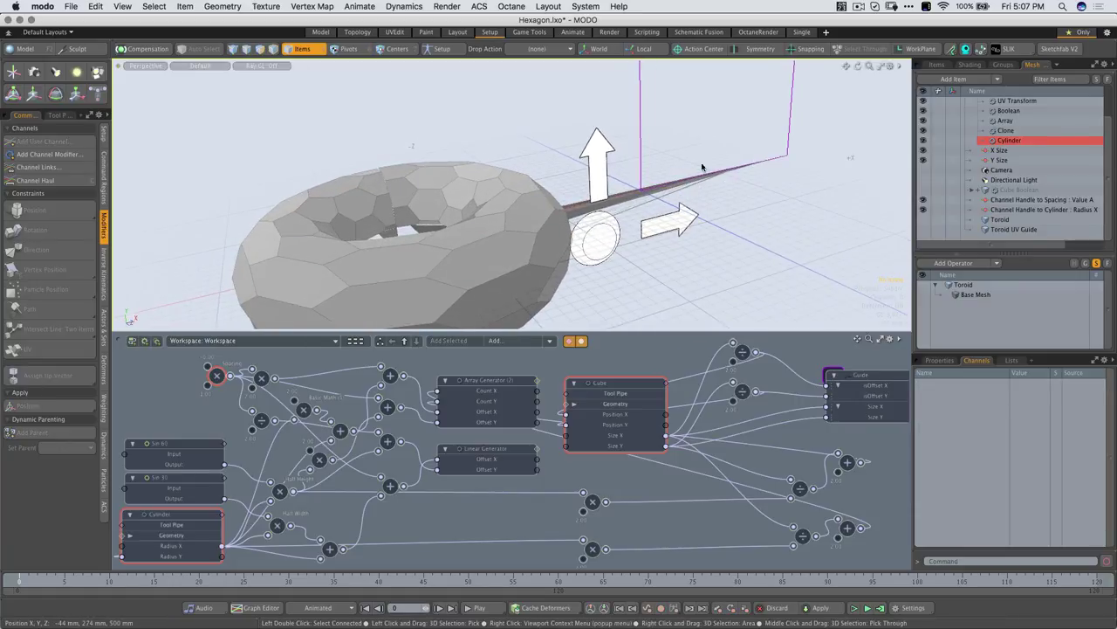
{"action": "left_click_drag", "start_coordinate": [621, 216], "coordinate": [632, 190], "text": "alt"}
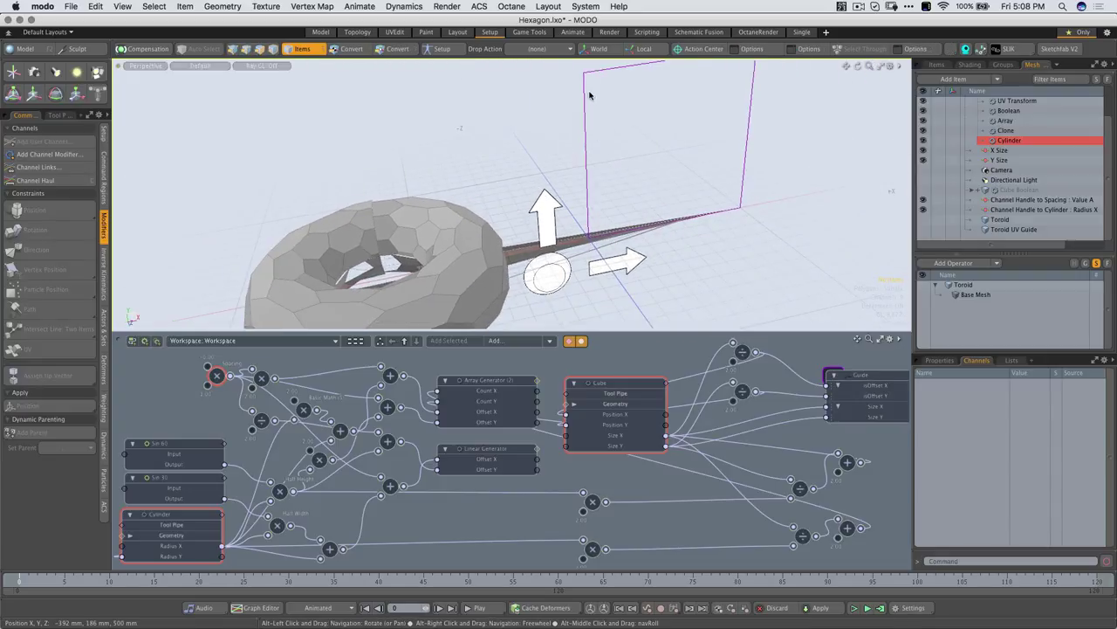
Briefly show the Cube Boolean mesh, undo that, and show the Toroid mesh to compare it with the stray hexagon polygons
{"action": "left_click", "coordinate": [923, 189]}
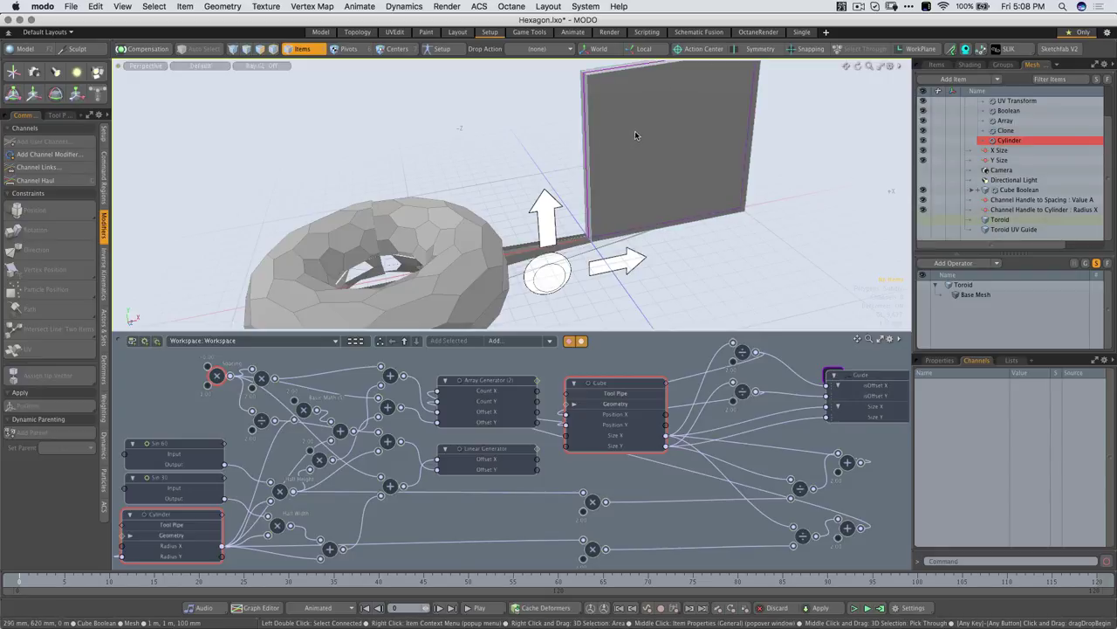
{"action": "key", "text": "super+z"}
{"action": "left_click_drag", "start_coordinate": [603, 207], "coordinate": [669, 174], "text": "alt"}
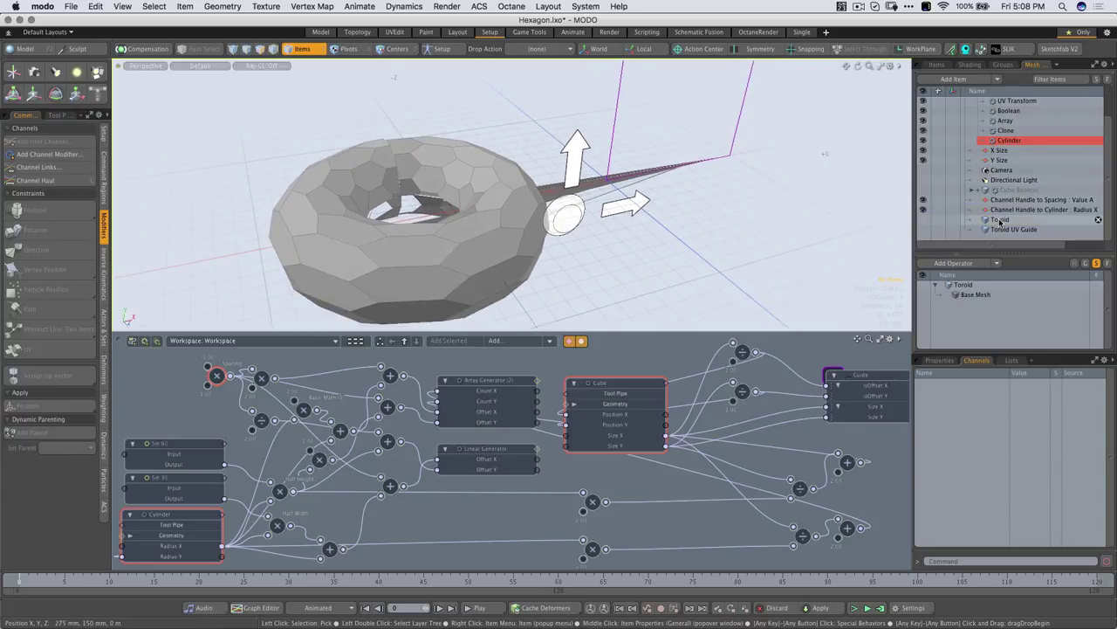
{"action": "left_click", "coordinate": [1001, 220]}
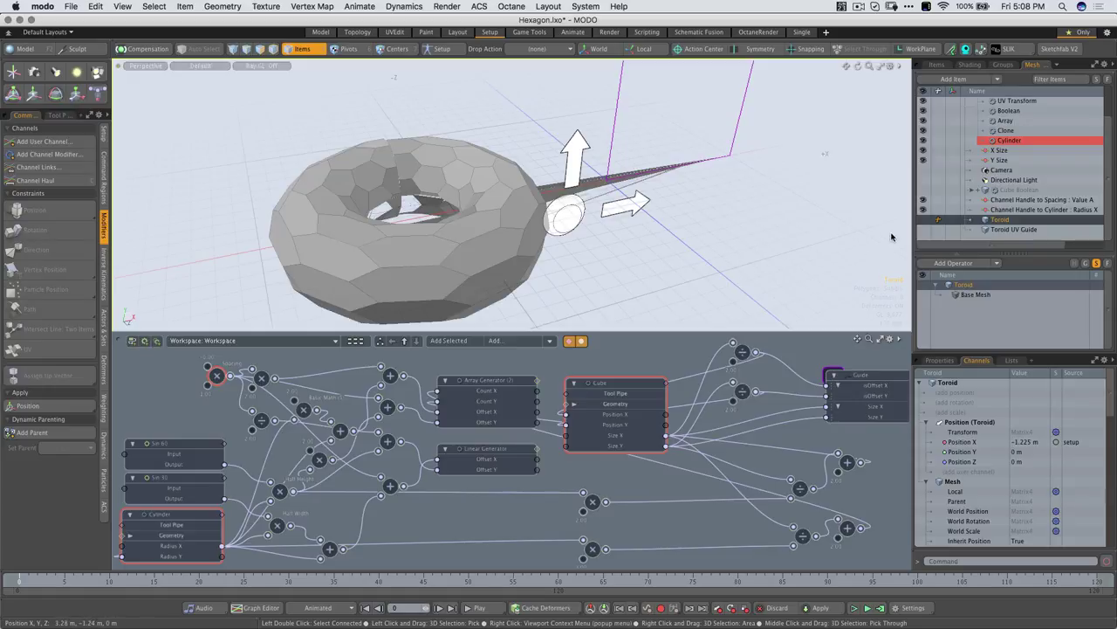
{"action": "left_click", "coordinate": [923, 220]}
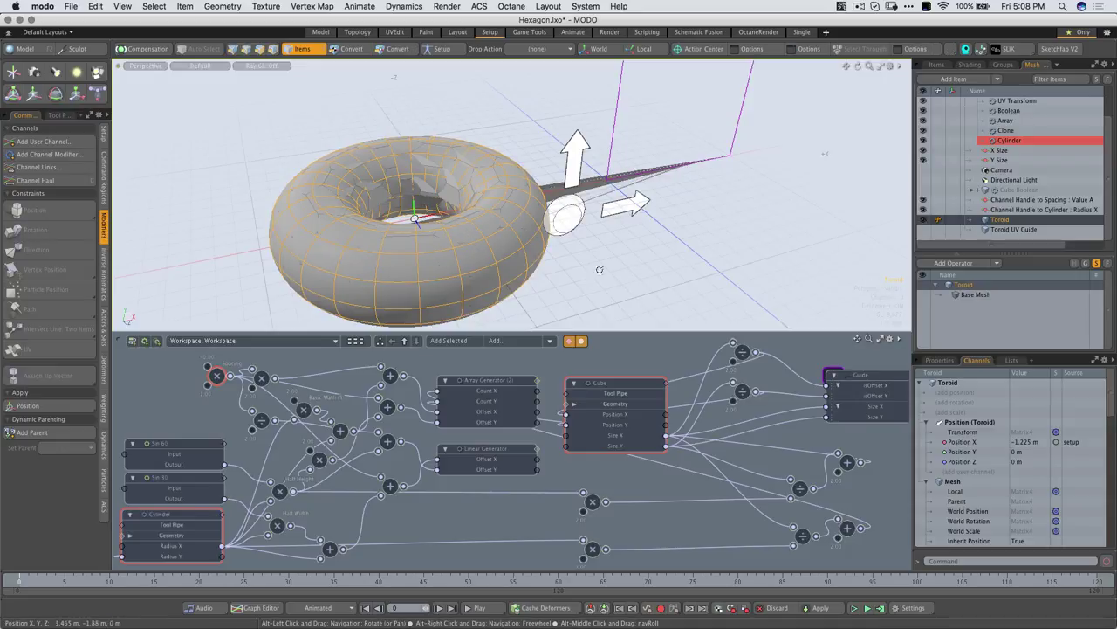
{"action": "left_click_drag", "start_coordinate": [559, 239], "coordinate": [591, 207]}
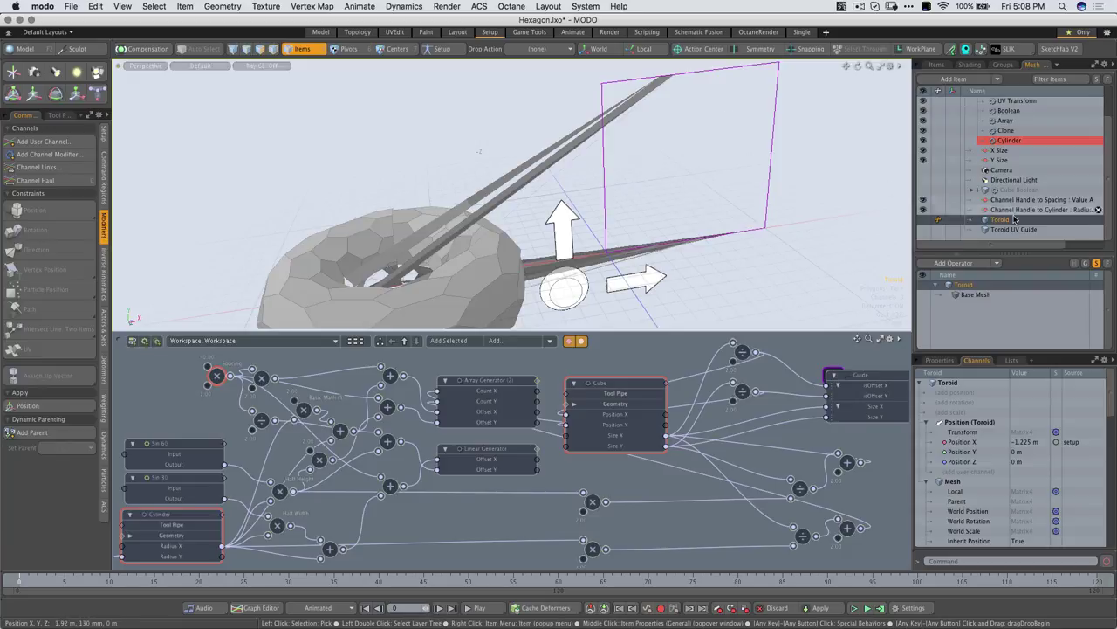
Set Size X and Size Y of the Cube operation in the Cube Boolean item to .999 (999 mm)
{"action": "left_click", "coordinate": [1022, 191]}
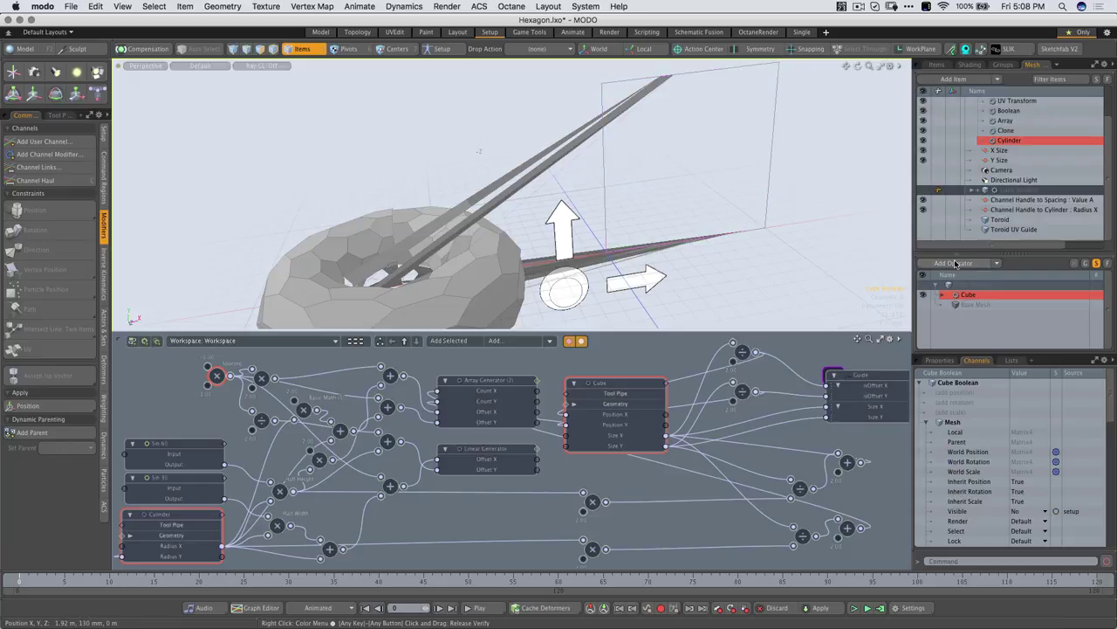
{"action": "left_click", "coordinate": [954, 361]}
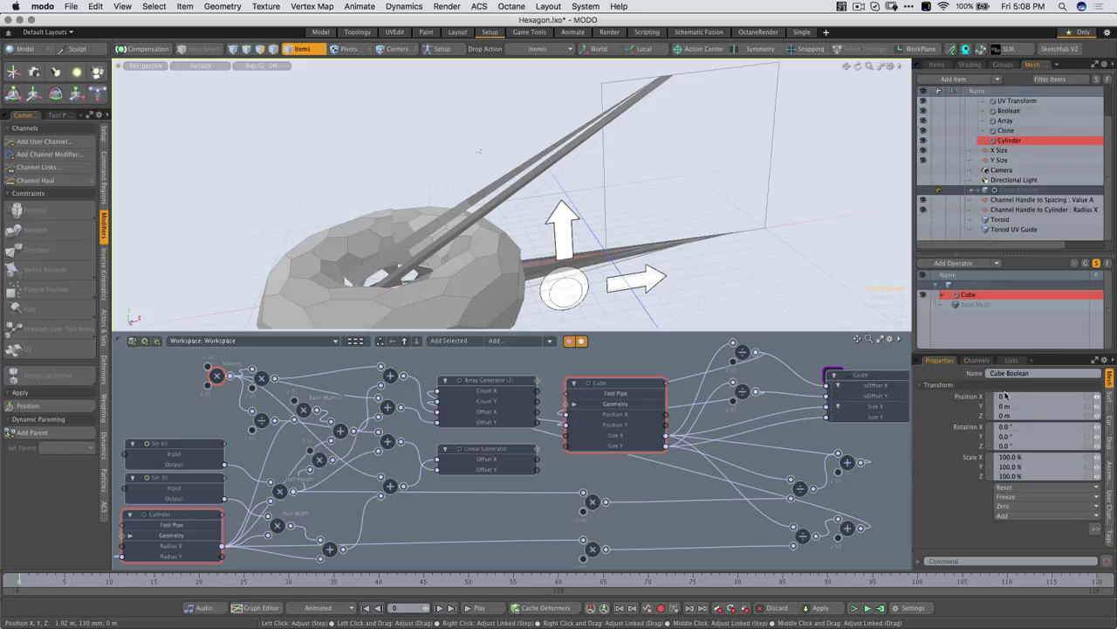
{"action": "left_click", "coordinate": [972, 191]}
{"action": "left_click", "coordinate": [995, 200]}
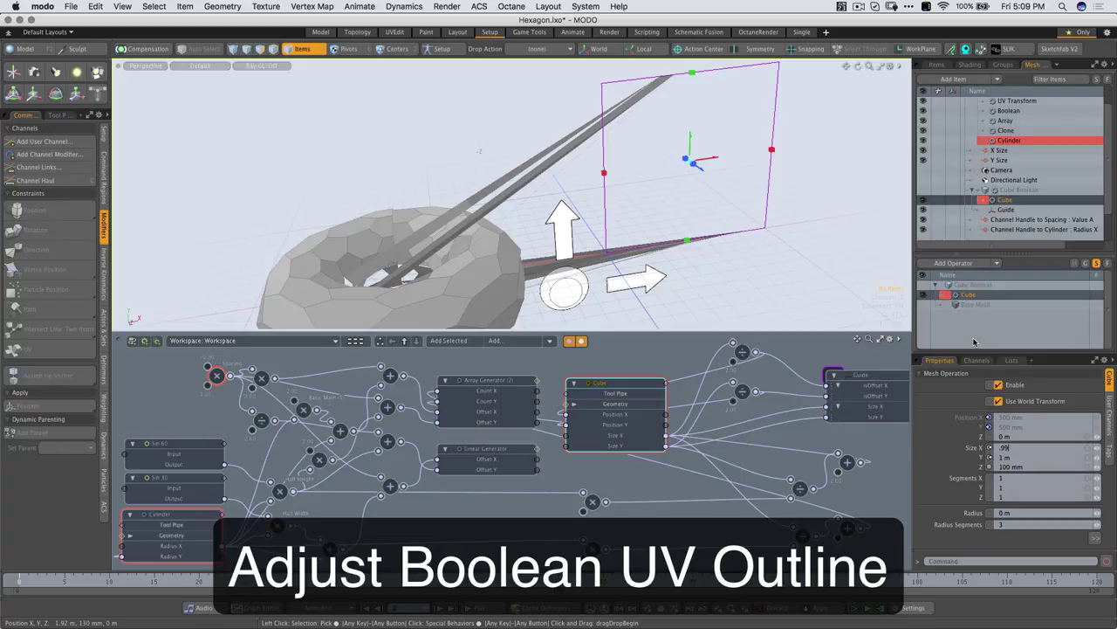
{"action": "key", "text": "Tab"}
{"action": "type", "text": ".999"}
{"action": "key", "text": "Return"}
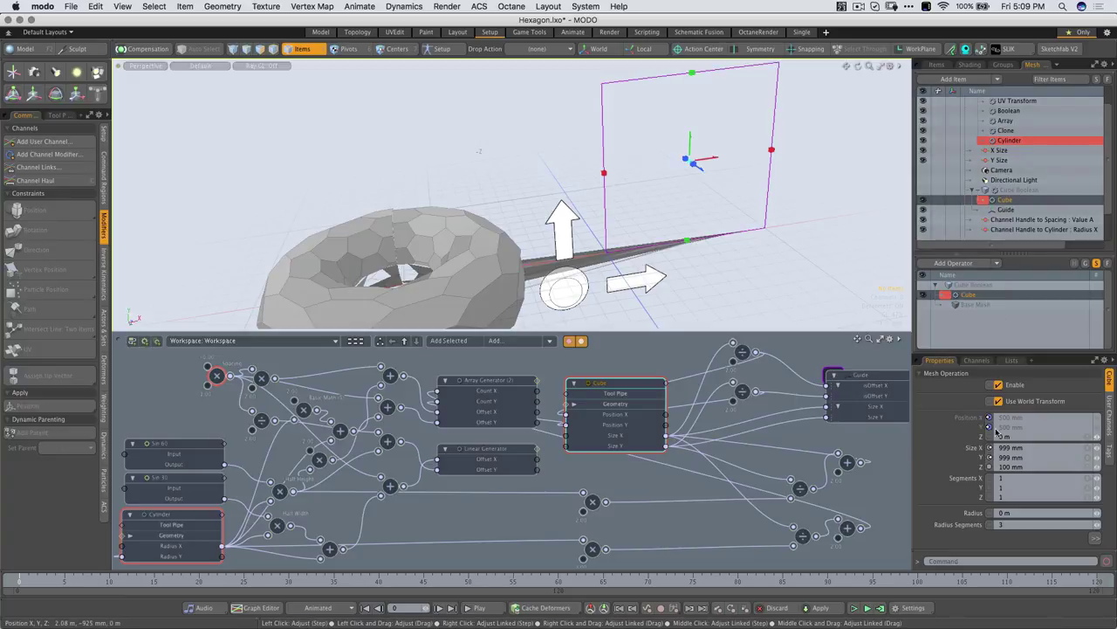
Set Position X and Position Y of the Cube Boolean item to .0005 (500 um) and deselect it
{"action": "left_click", "coordinate": [1020, 190]}
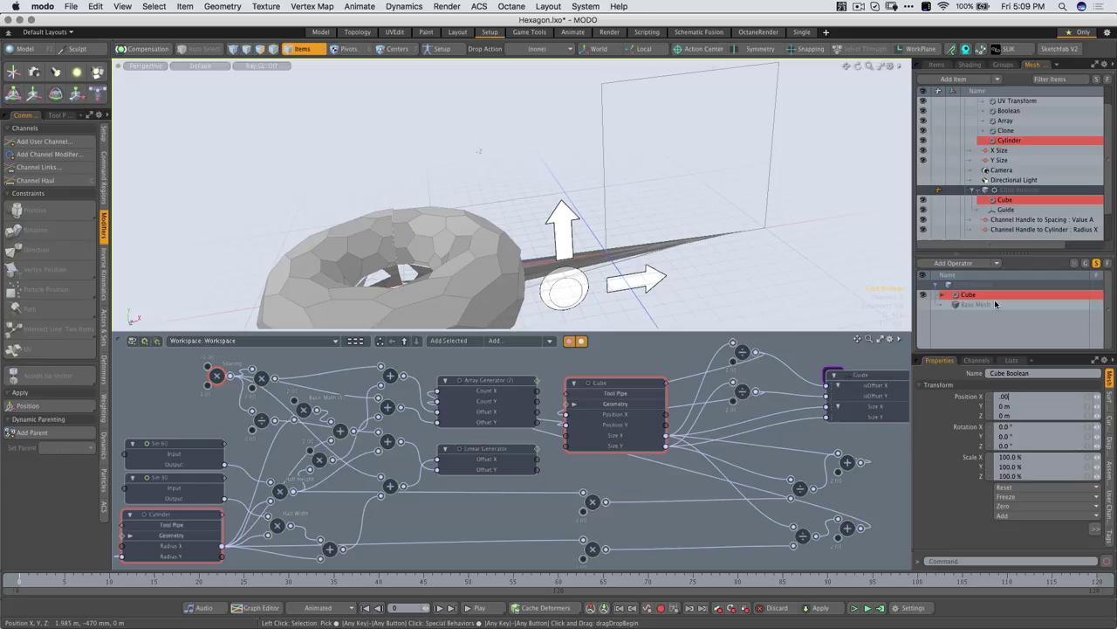
{"action": "type", "text": ".0005"}
{"action": "key", "text": "Tab"}
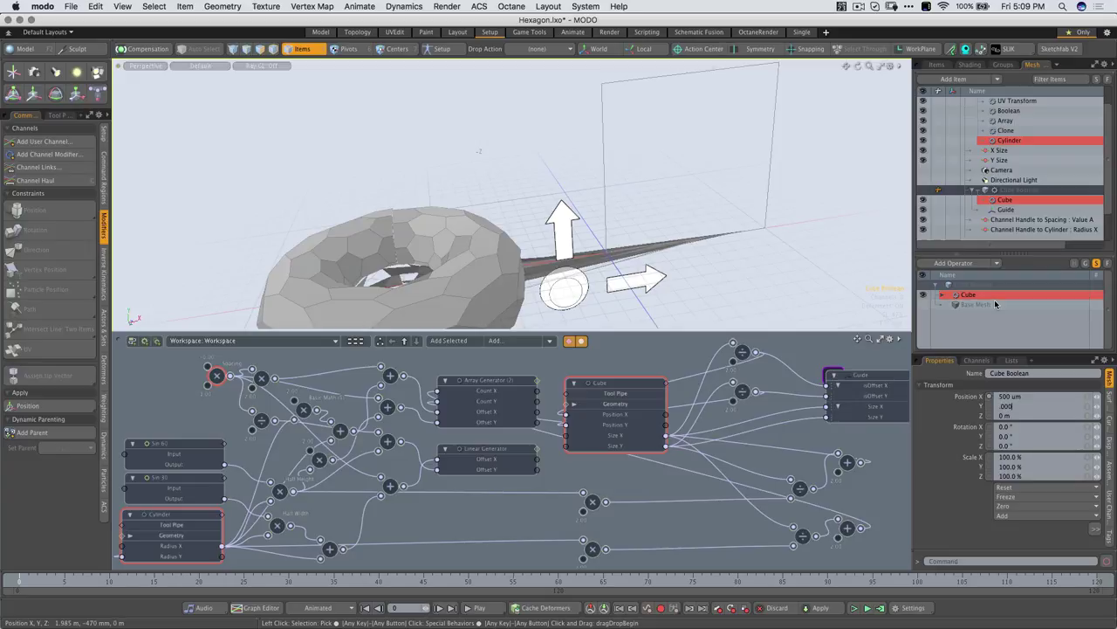
{"action": "type", "text": ".0005"}
{"action": "key", "text": "Return"}
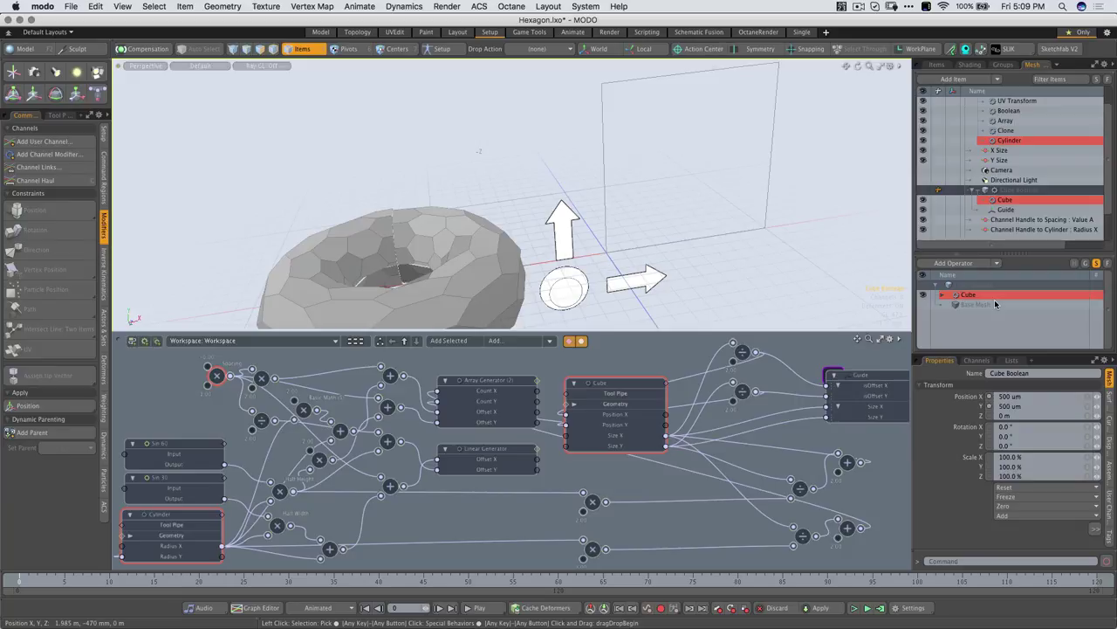
{"action": "left_click", "coordinate": [748, 258]}
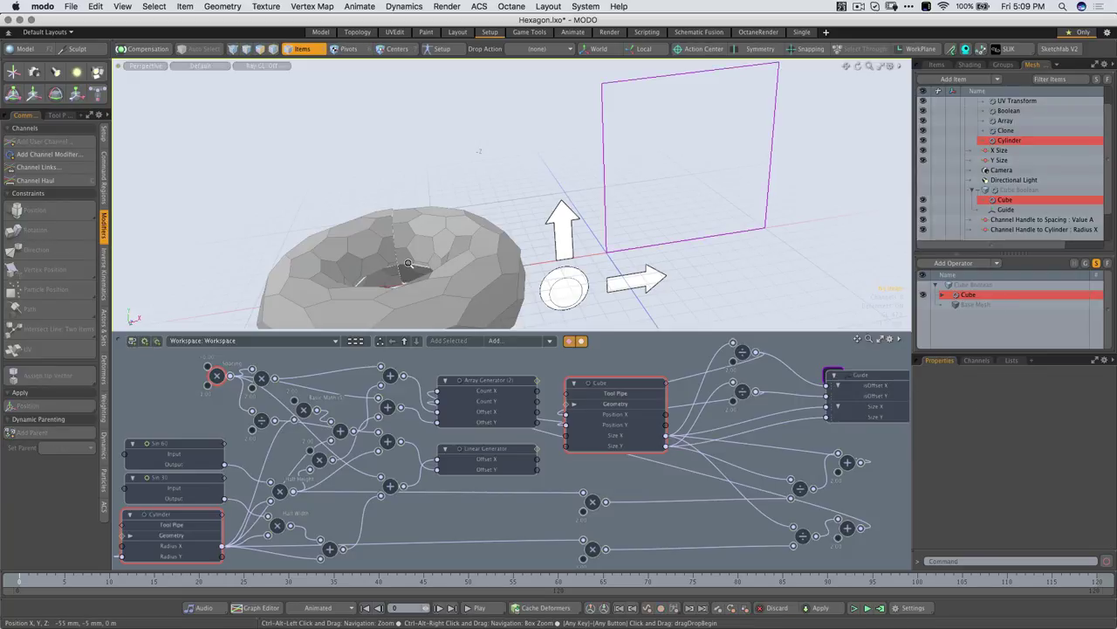
Examine the wrapped hexagon toroid and the Half Height multiply node beside the Cylinder in the schematic
{"action": "left_click_drag", "start_coordinate": [407, 264], "coordinate": [543, 248], "text": "ctrl+alt"}
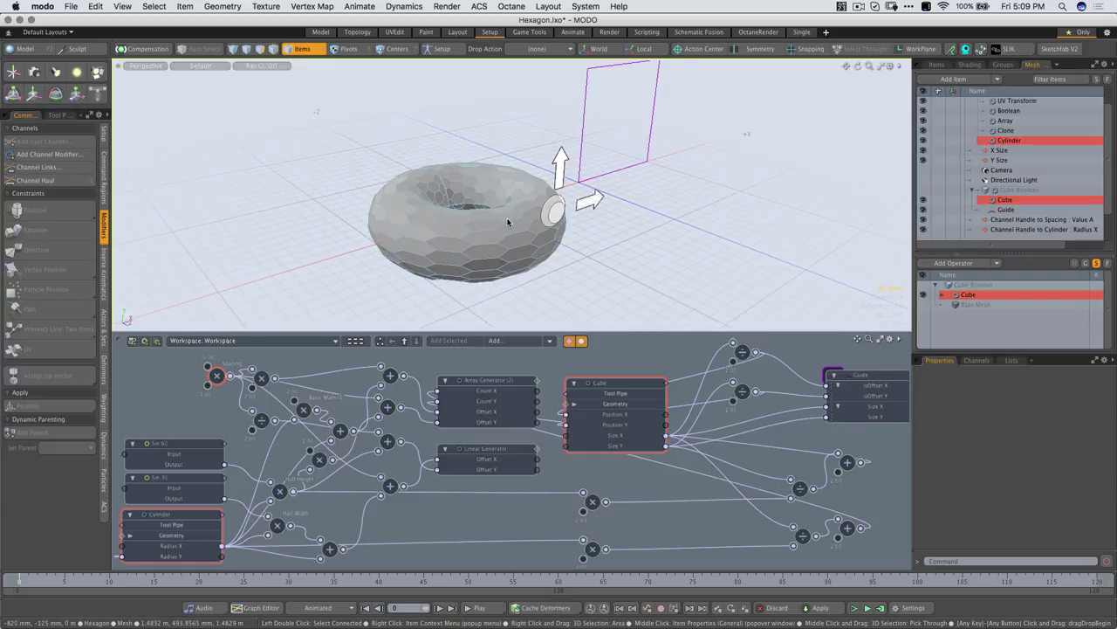
{"action": "left_click_drag", "start_coordinate": [514, 275], "coordinate": [284, 460], "text": "alt"}
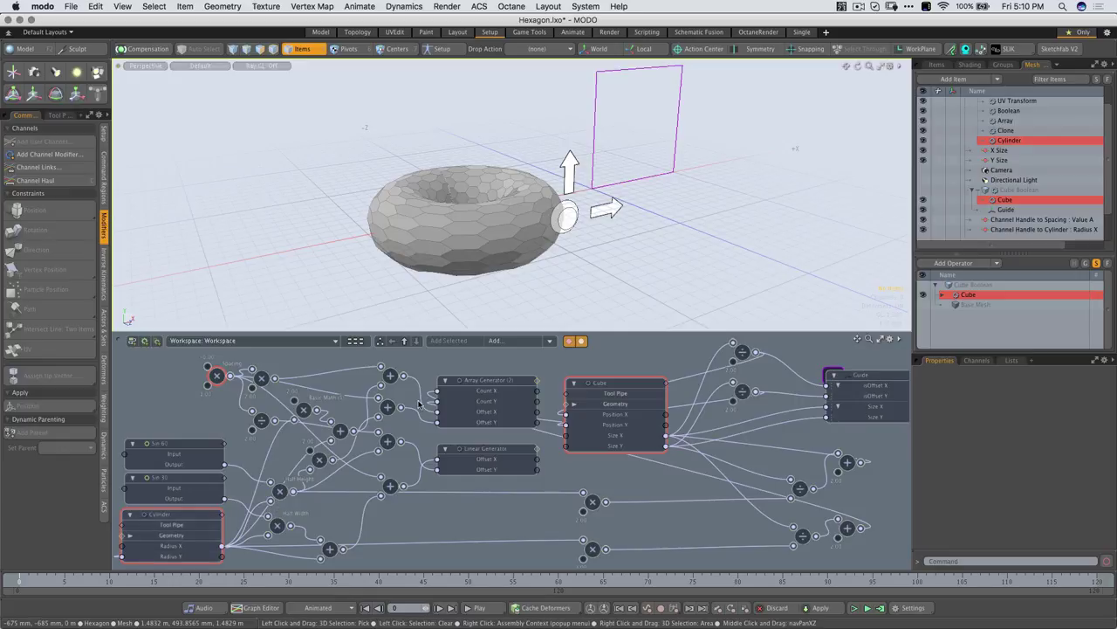
{"action": "scroll", "coordinate": [311, 492], "scroll_direction": "up", "scroll_amount": 4}
{"action": "left_click_drag", "start_coordinate": [233, 486], "coordinate": [370, 439], "text": "alt"}
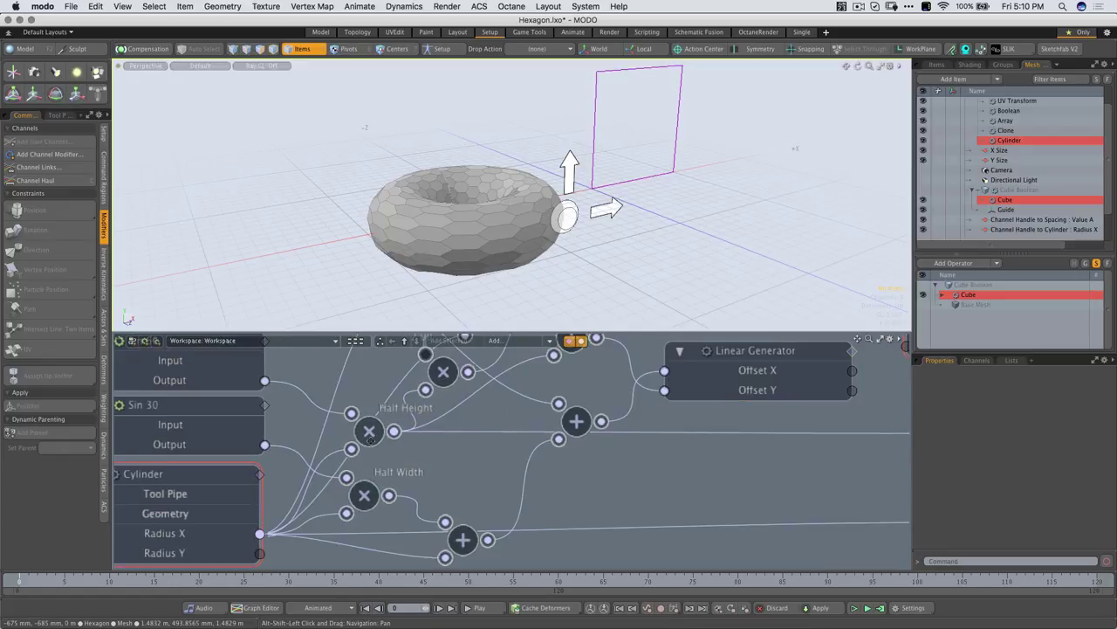
{"action": "left_click", "coordinate": [370, 433]}
{"action": "scroll", "coordinate": [375, 445], "scroll_direction": "down", "scroll_amount": 4}
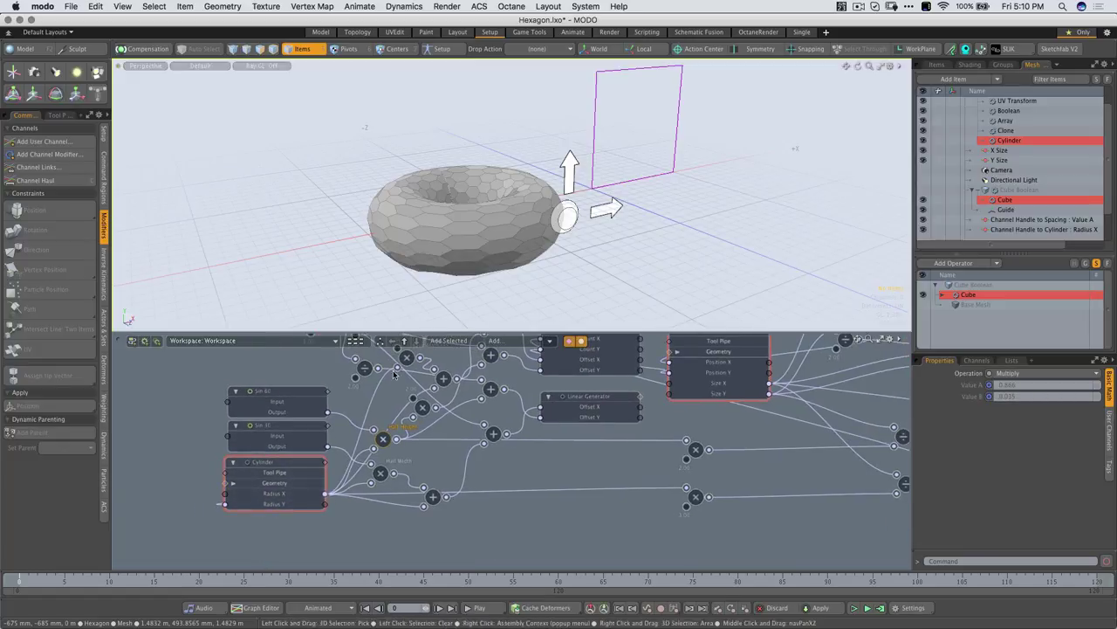
{"action": "left_click_drag", "start_coordinate": [505, 282], "coordinate": [487, 293], "text": "alt+shift"}
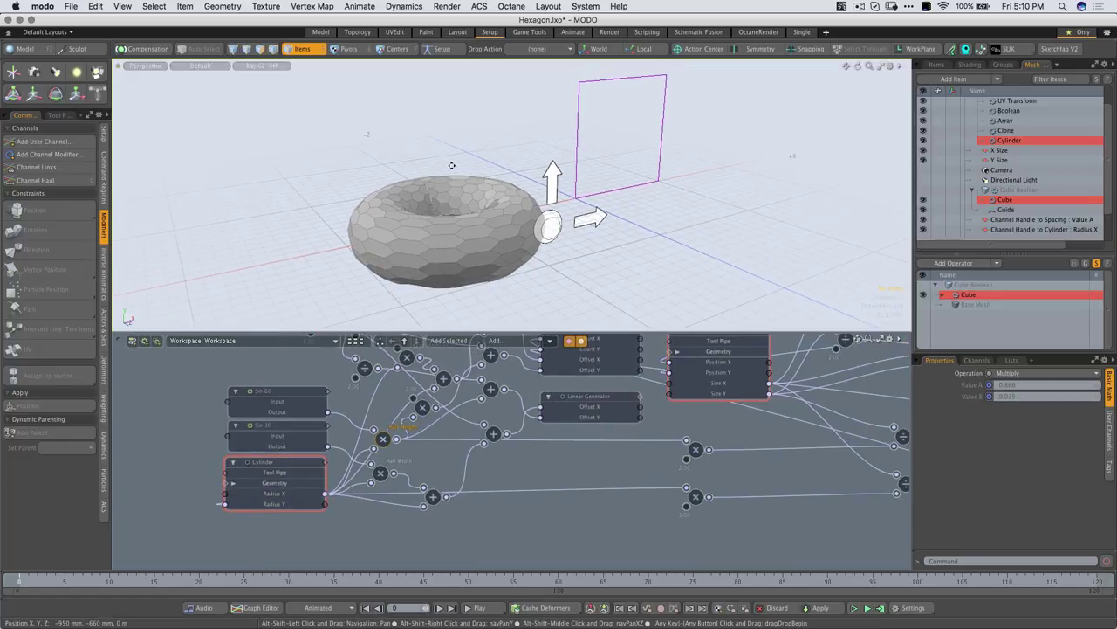
Switch to the UVEdit layout and display the Toroid's Texture UV map in Polygons mode
{"action": "left_click", "coordinate": [394, 31]}
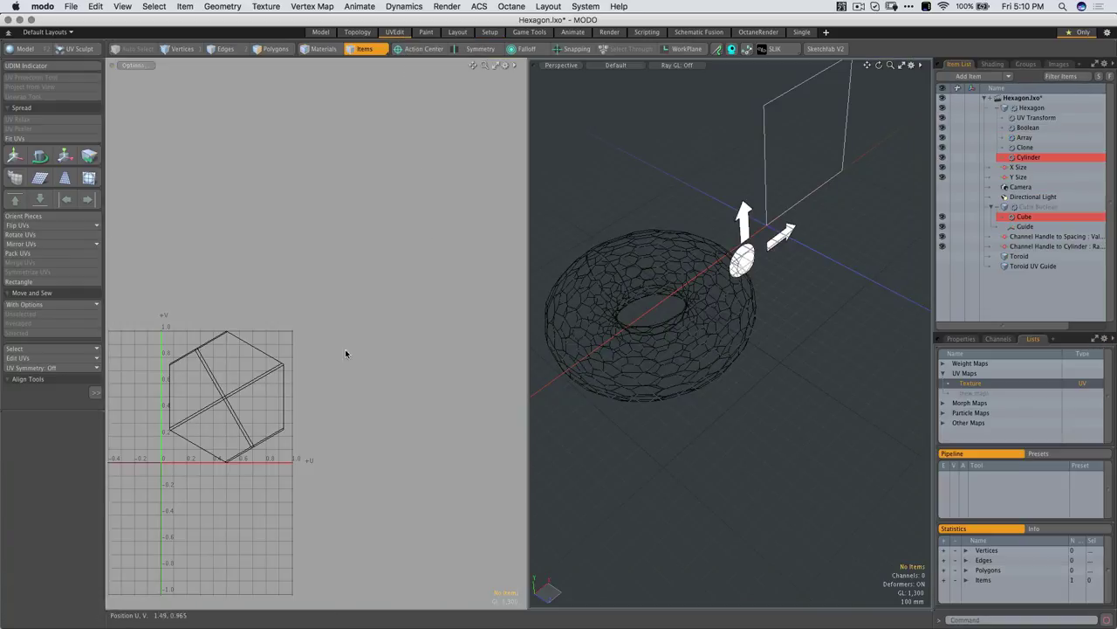
{"action": "left_click", "coordinate": [716, 310]}
{"action": "key", "text": "2"}
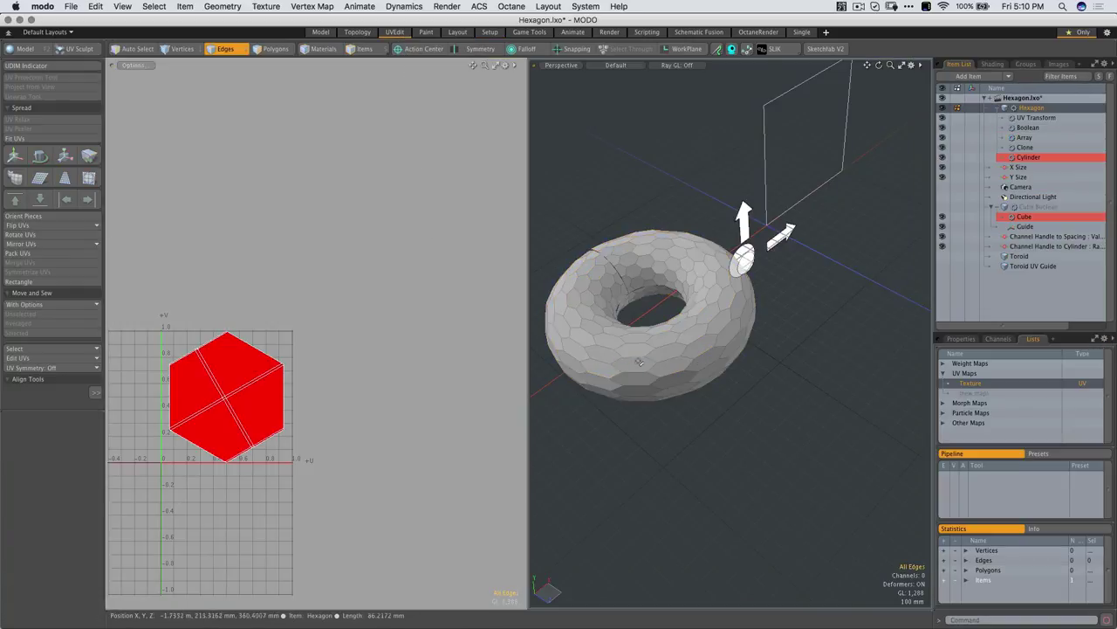
{"action": "left_click", "coordinate": [961, 383]}
{"action": "key", "text": "3"}
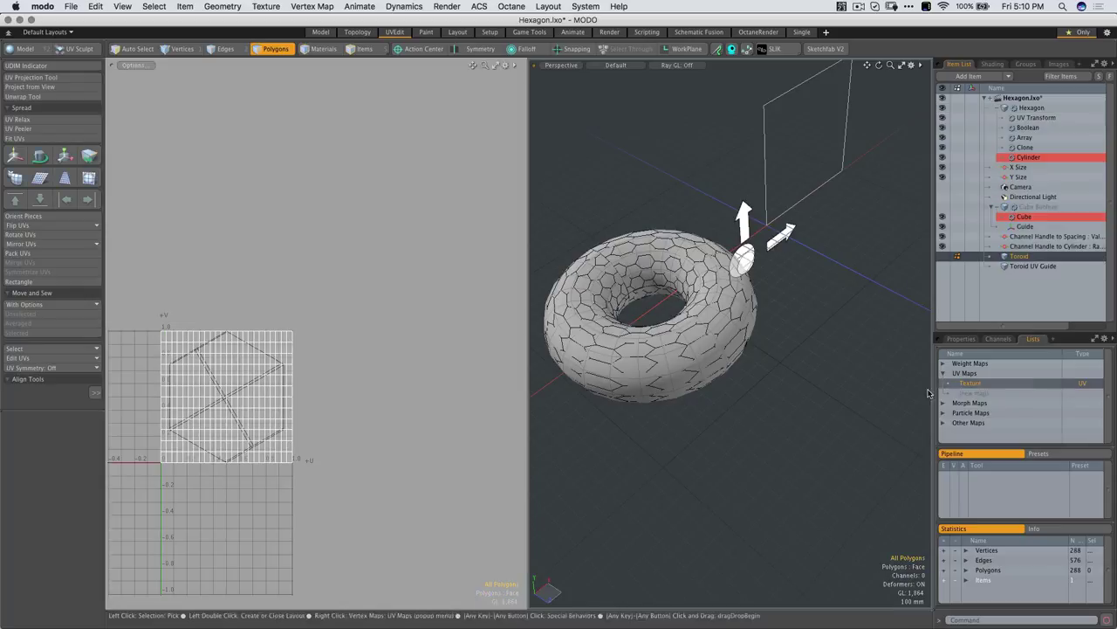
Set the action center to Origin and scale the Toroid's UVs to 300% in U with the Transform tool
{"action": "left_click", "coordinate": [406, 49]}
{"action": "left_click", "coordinate": [390, 121]}
{"action": "key", "text": "y"}
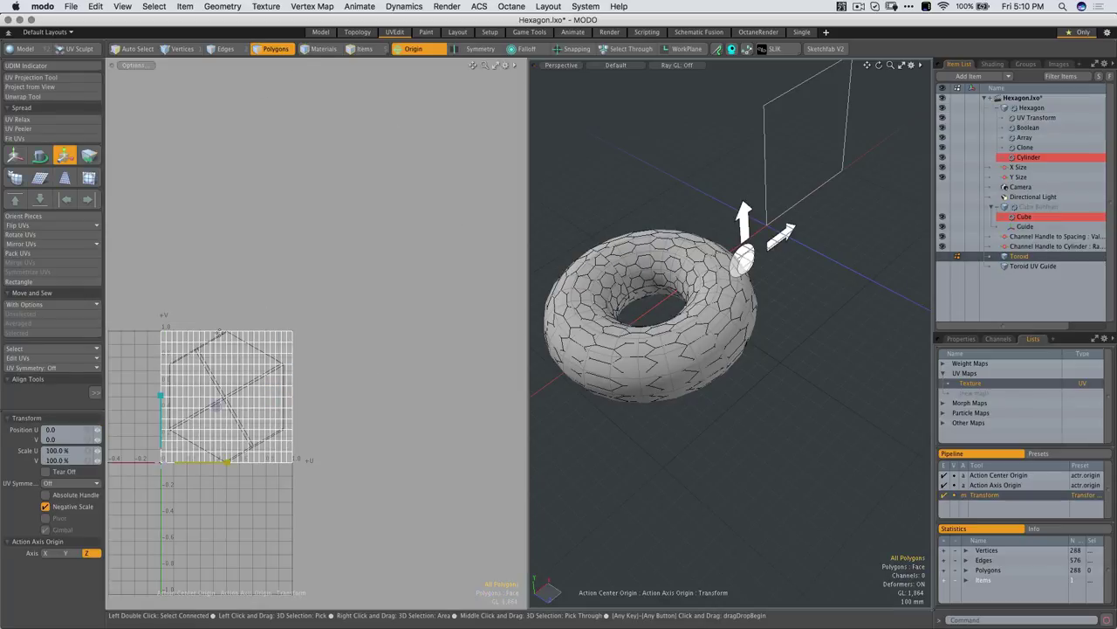
{"action": "double_click", "coordinate": [61, 452]}
{"action": "type", "text": "300"}
{"action": "key", "text": "Return"}
{"action": "key", "text": "space"}
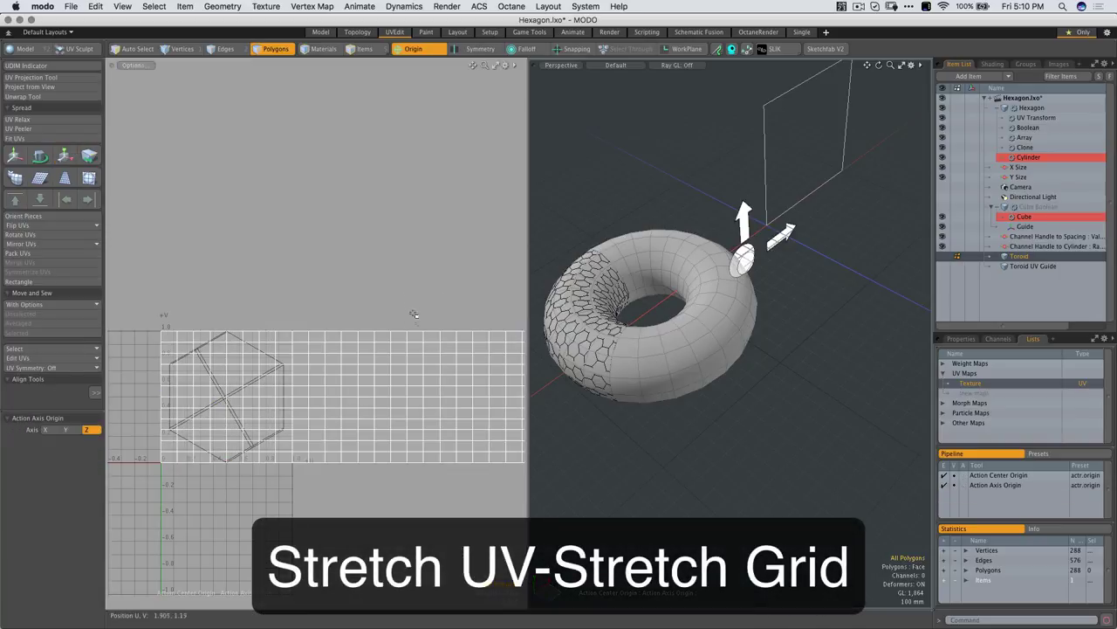
Delete the outdated Toroid UV Guide mesh item from the scene
{"action": "scroll", "coordinate": [401, 352], "scroll_direction": "down", "scroll_amount": 5}
{"action": "left_click_drag", "start_coordinate": [416, 349], "coordinate": [340, 358], "text": "alt"}
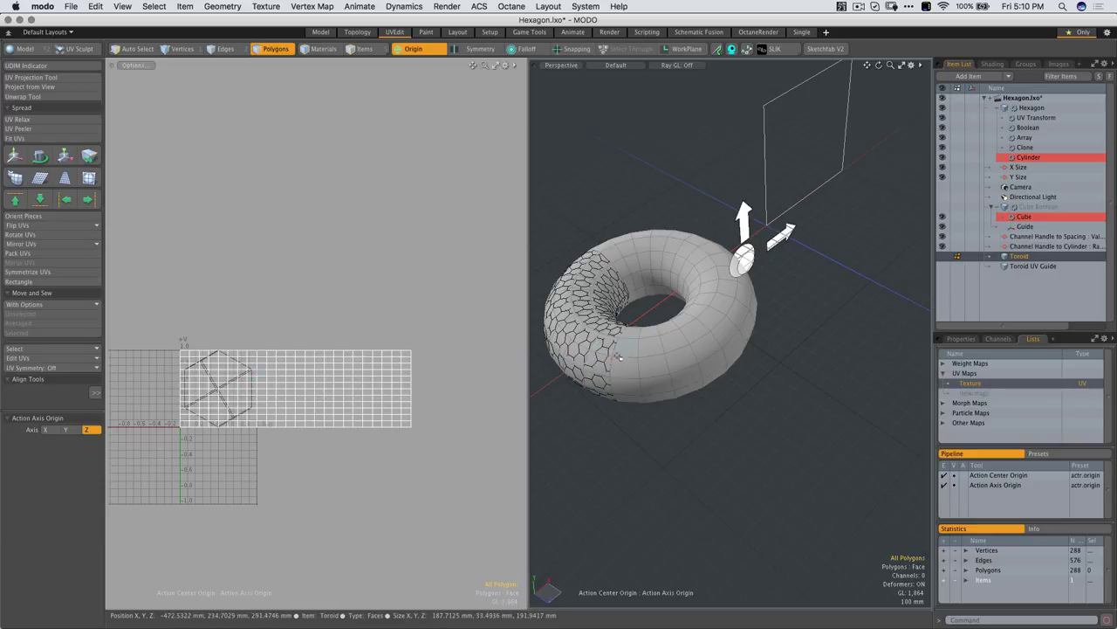
{"action": "left_click_drag", "start_coordinate": [616, 384], "coordinate": [799, 127], "text": "alt"}
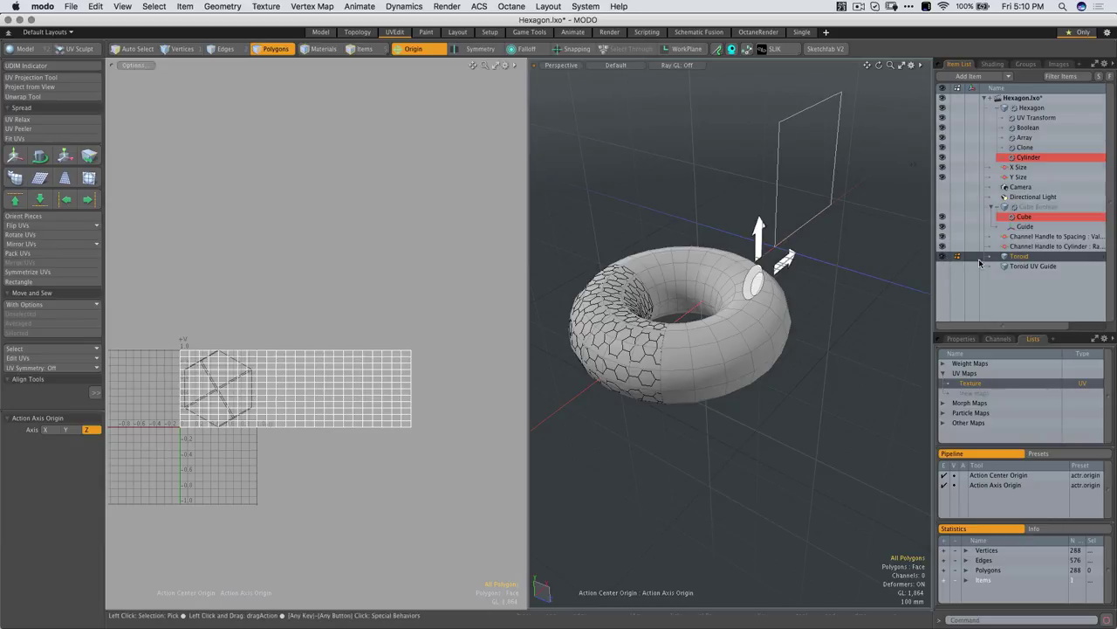
{"action": "left_click", "coordinate": [1022, 257]}
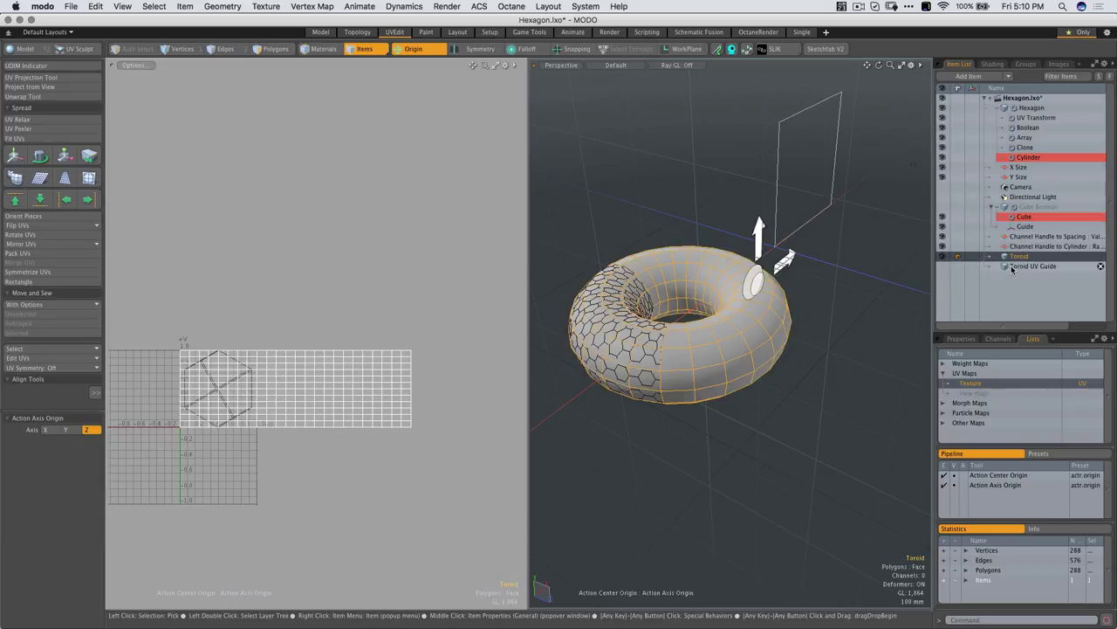
{"action": "double_click", "coordinate": [1006, 258]}
{"action": "left_click", "coordinate": [1046, 266]}
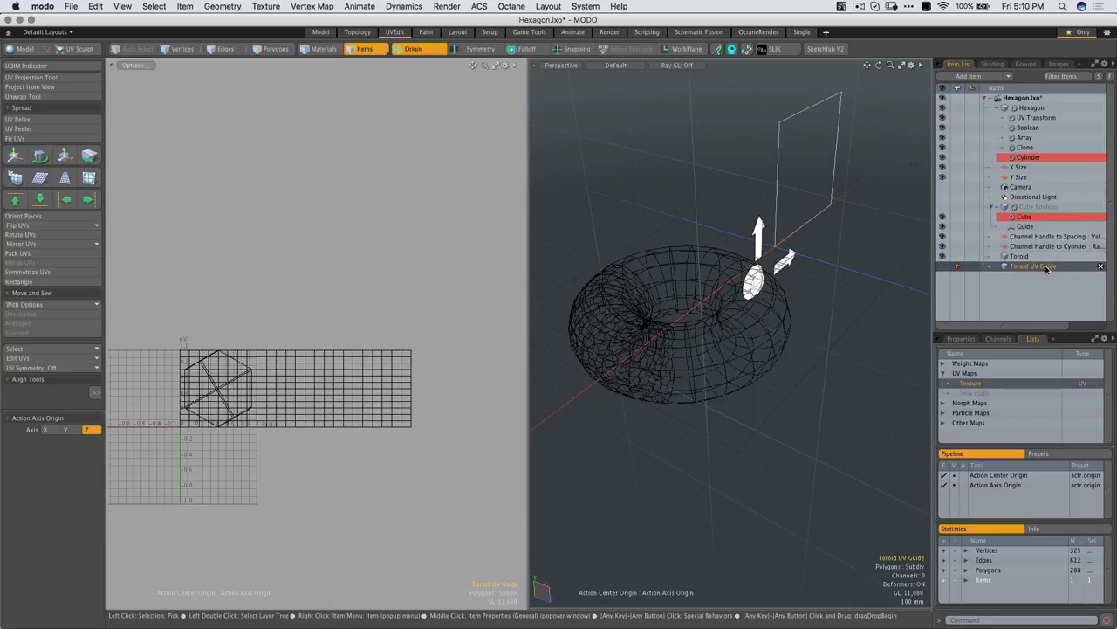
{"action": "key", "text": "Delete"}
Convert the Toroid's Texture UV map to a new mesh named Toroid UV Guide, without splitting UV seams
{"action": "left_click_drag", "start_coordinate": [1023, 257], "coordinate": [1023, 258]}
{"action": "left_click", "coordinate": [265, 6]}
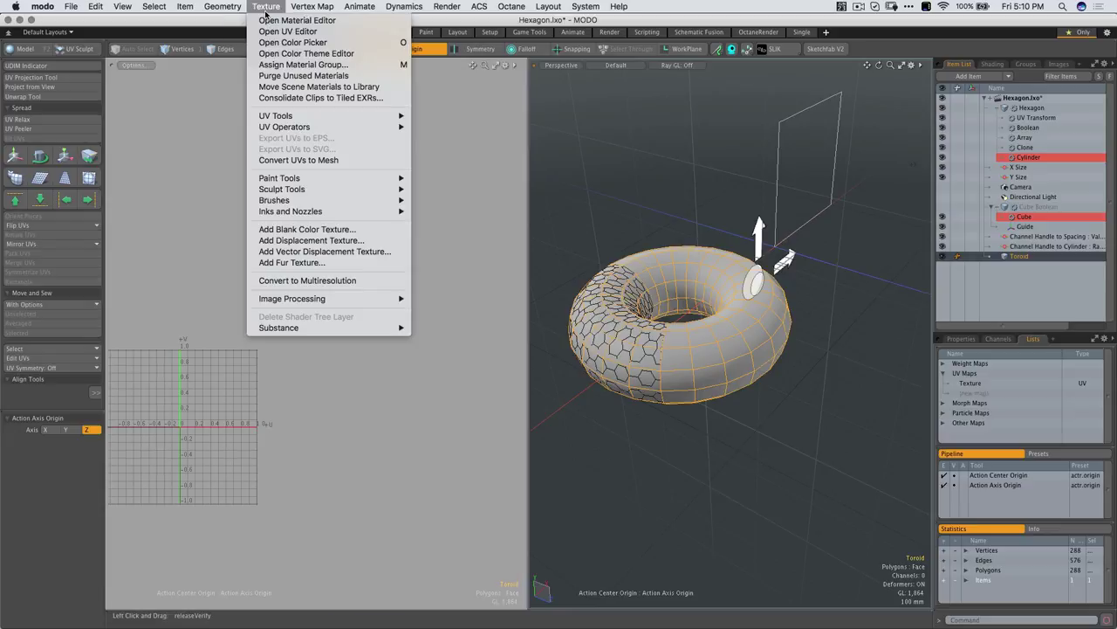
{"action": "left_click", "coordinate": [299, 160]}
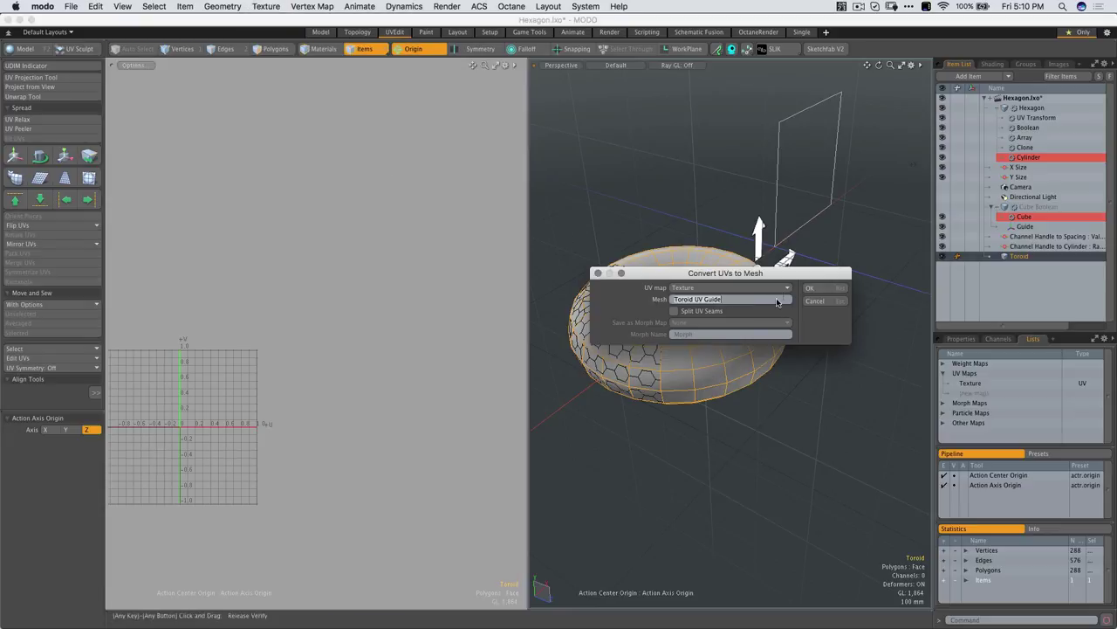
{"action": "left_click", "coordinate": [810, 289]}
{"action": "left_click_drag", "start_coordinate": [818, 266], "coordinate": [712, 291], "text": "alt"}
Switch to the Setup layout and hide the Toroid mesh while keeping the Toroid UV Guide visible
{"action": "left_click", "coordinate": [492, 34]}
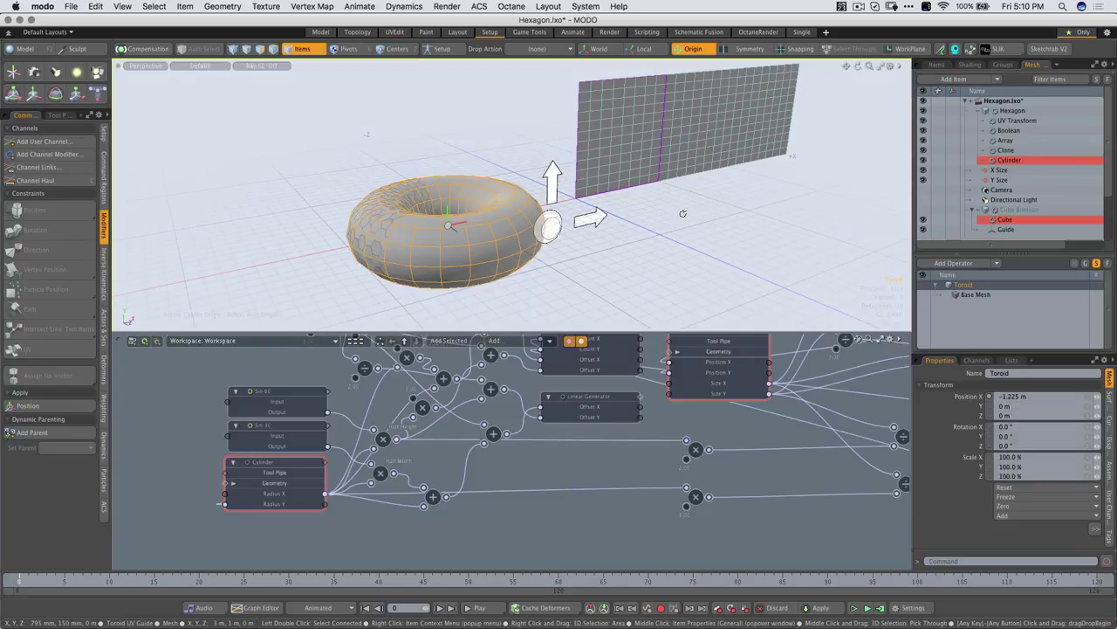
{"action": "left_click_drag", "start_coordinate": [681, 218], "coordinate": [657, 210], "text": "alt"}
{"action": "left_click_drag", "start_coordinate": [657, 210], "coordinate": [599, 265], "text": "alt+shift"}
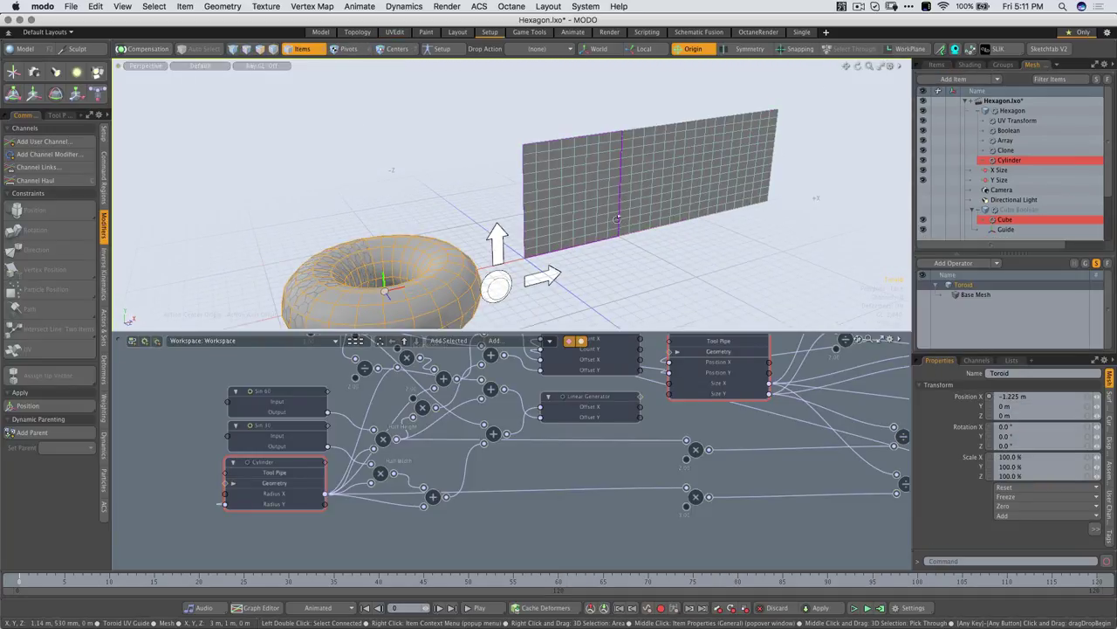
{"action": "scroll", "coordinate": [618, 218], "scroll_direction": "down", "scroll_amount": 2}
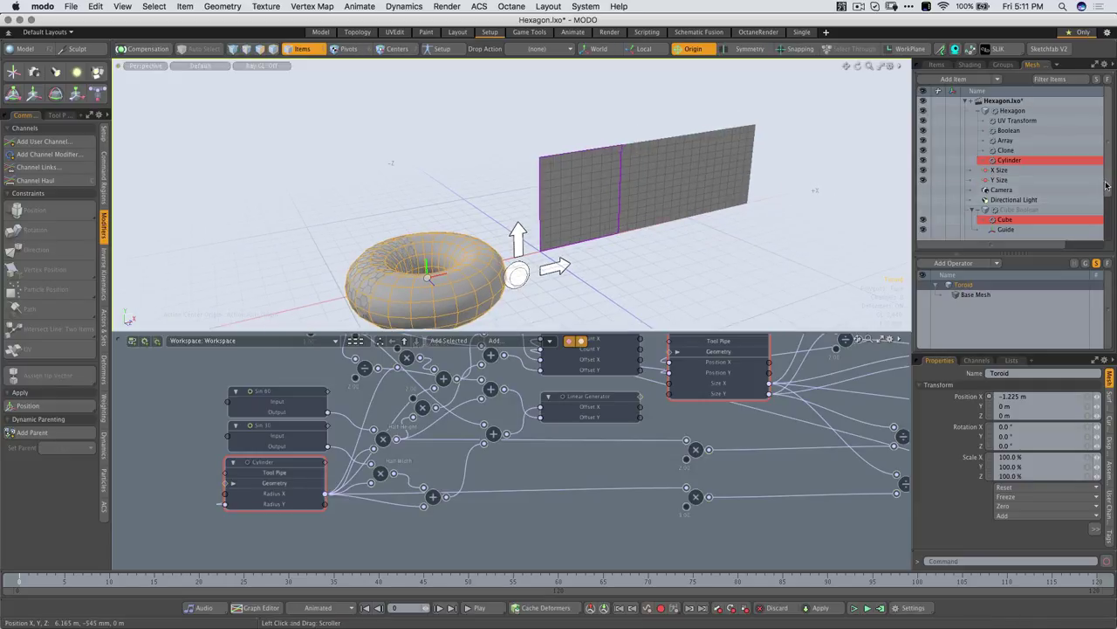
{"action": "scroll", "coordinate": [1107, 184], "scroll_direction": "down", "scroll_amount": 2}
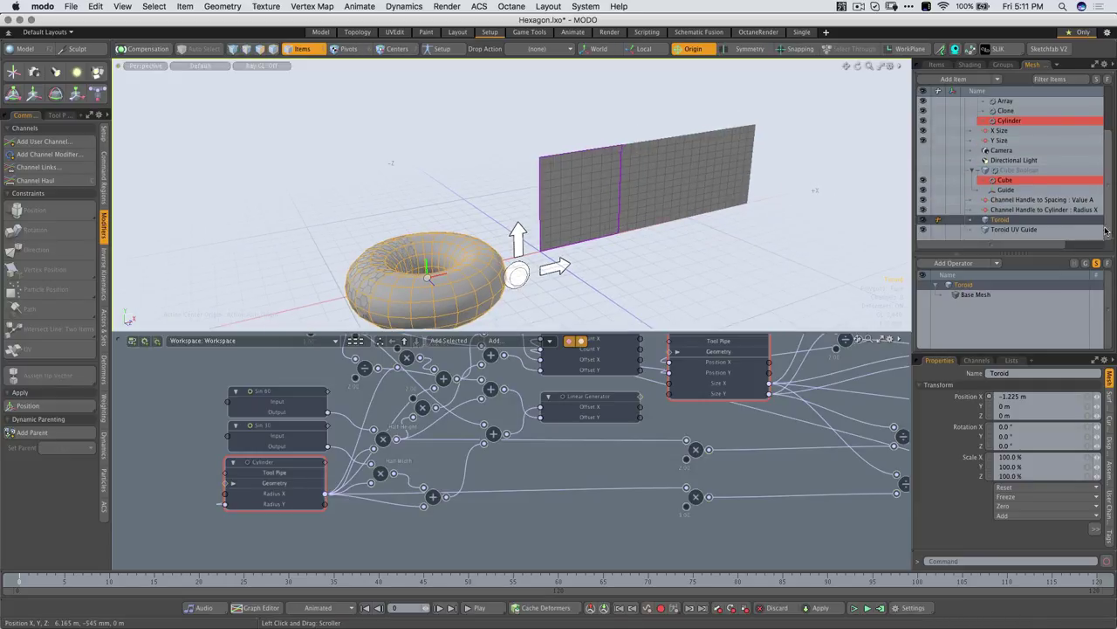
{"action": "left_click", "coordinate": [923, 230]}
{"action": "left_click", "coordinate": [924, 220]}
{"action": "left_click", "coordinate": [925, 230]}
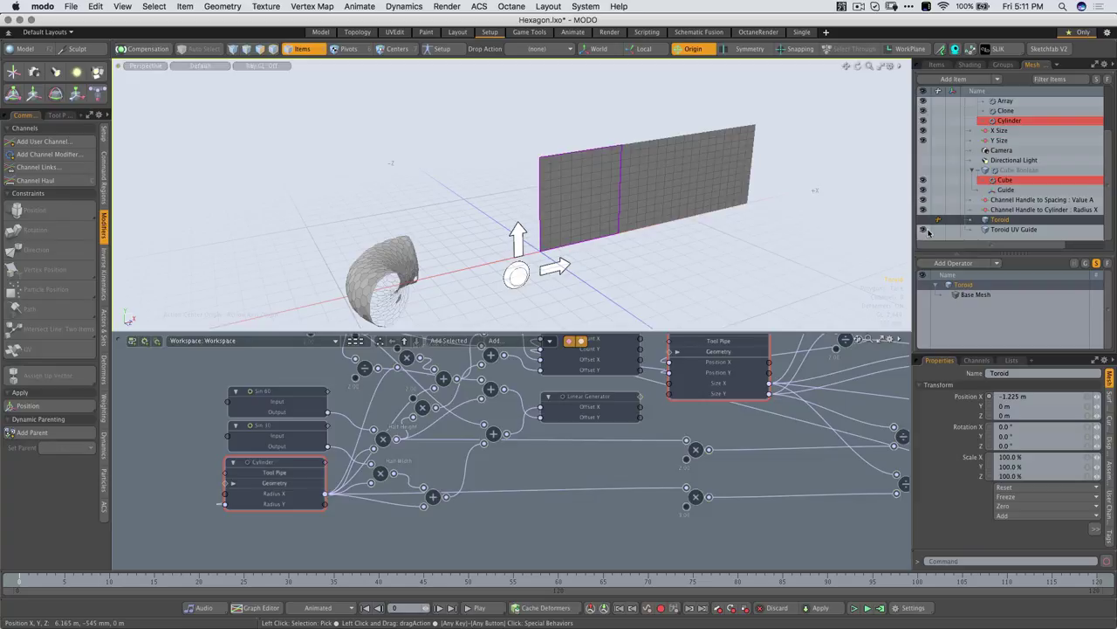
Widen the boolean outline with the X Size handle to the guide mesh's full width, and hide the Toroid UV Guide
{"action": "left_click_drag", "start_coordinate": [441, 284], "coordinate": [516, 226], "text": "alt+shift"}
{"action": "left_click_drag", "start_coordinate": [607, 217], "coordinate": [674, 206]}
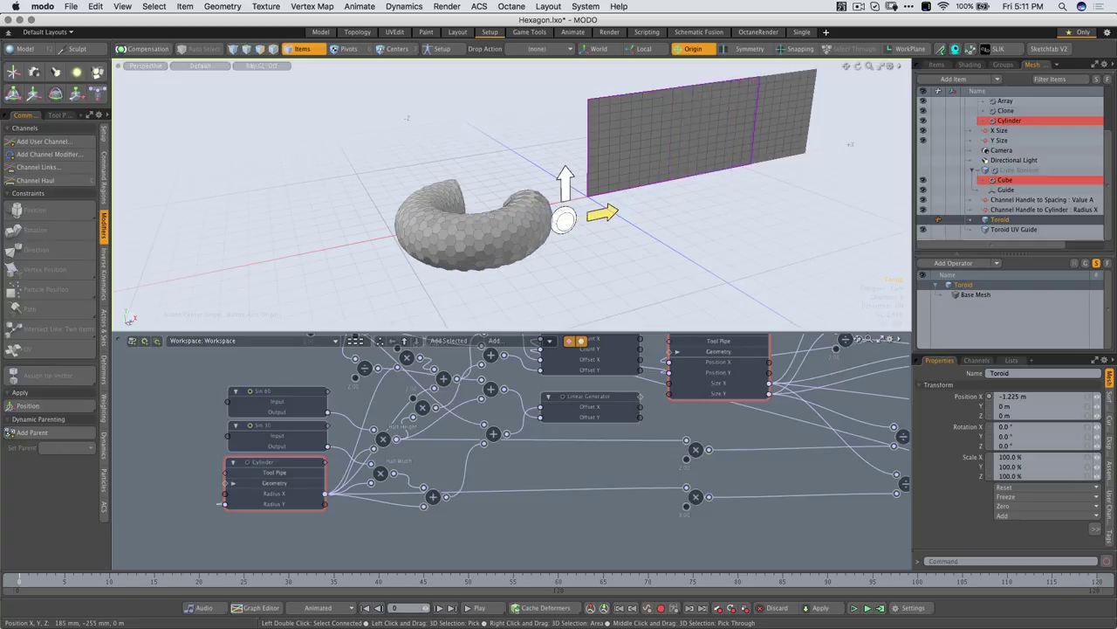
{"action": "left_click", "coordinate": [923, 230]}
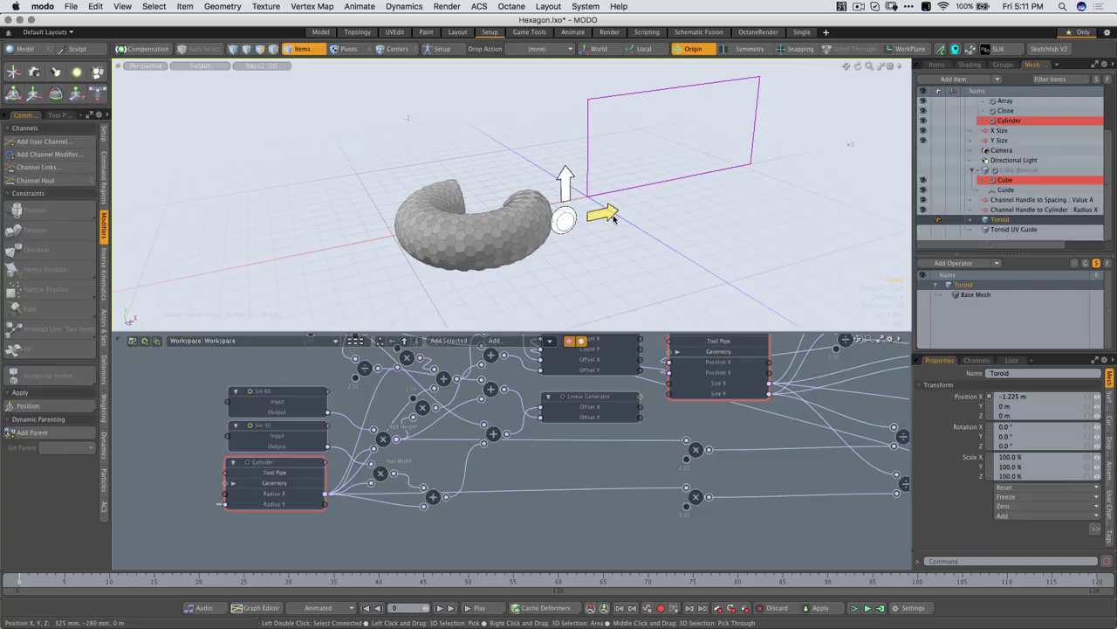
{"action": "mouse_move", "coordinate": [614, 218]}
{"action": "left_mouse_down"}
{"action": "mouse_move", "coordinate": [558, 218]}
{"action": "mouse_move", "coordinate": [600, 218]}
{"action": "left_mouse_up"}
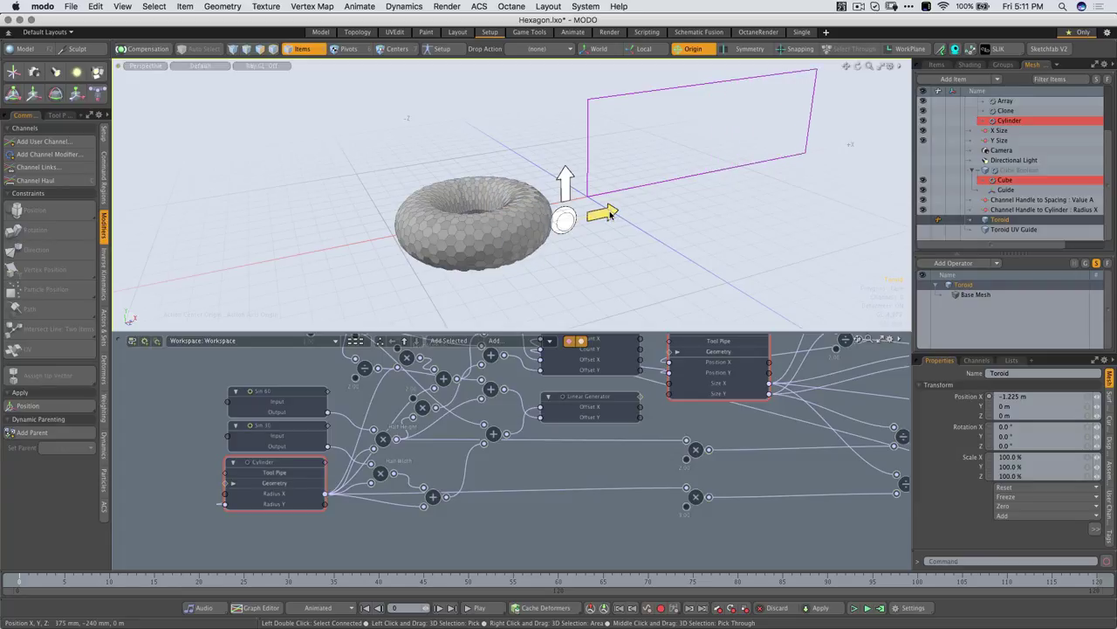
Examine the seam and inner ring of the wrapped hexagon toroid from several angles and distances
{"action": "left_click_drag", "start_coordinate": [543, 204], "coordinate": [494, 181], "text": "alt"}
{"action": "left_click_drag", "start_coordinate": [495, 181], "coordinate": [452, 211], "text": "alt"}
{"action": "scroll", "coordinate": [453, 210], "scroll_direction": "down", "scroll_amount": 5}
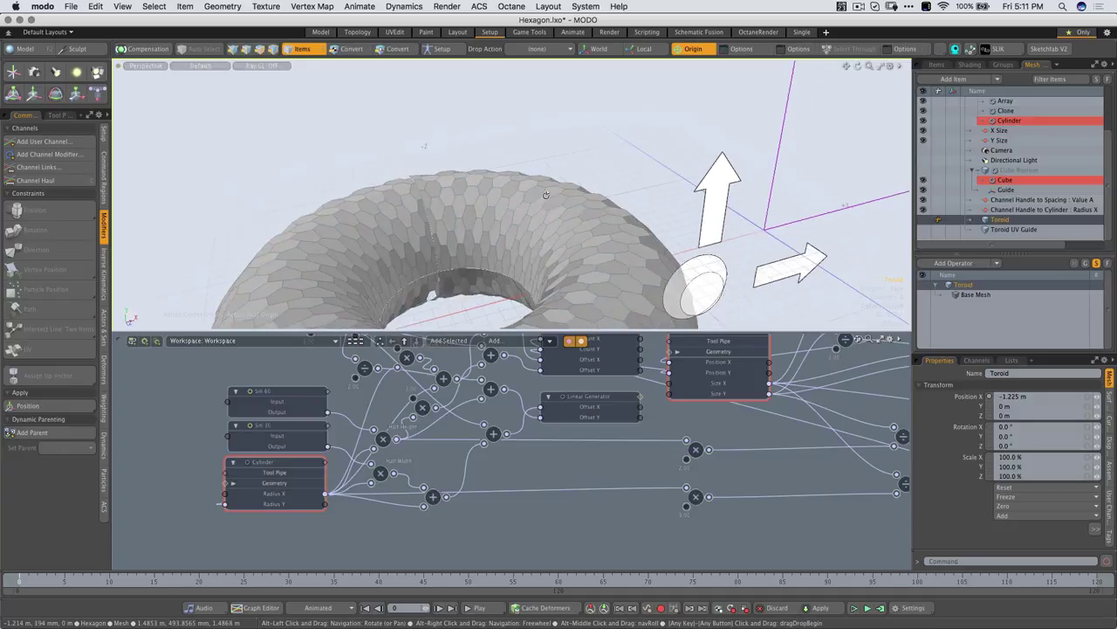
{"action": "left_click_drag", "start_coordinate": [528, 235], "coordinate": [353, 237], "text": "alt"}
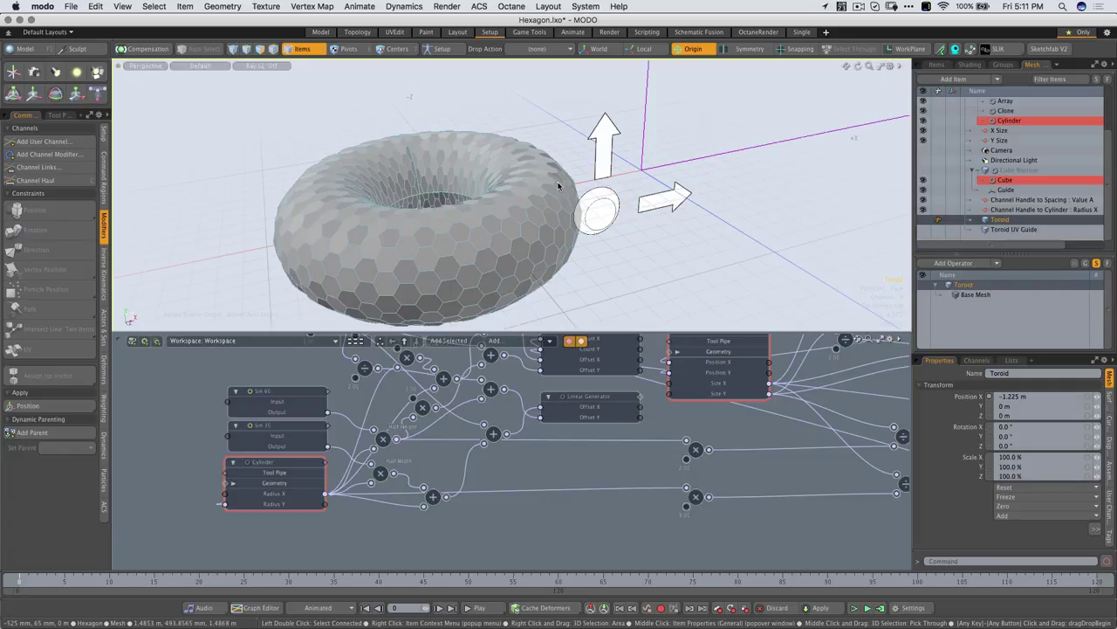
{"action": "left_click_drag", "start_coordinate": [557, 190], "coordinate": [503, 252], "text": "alt"}
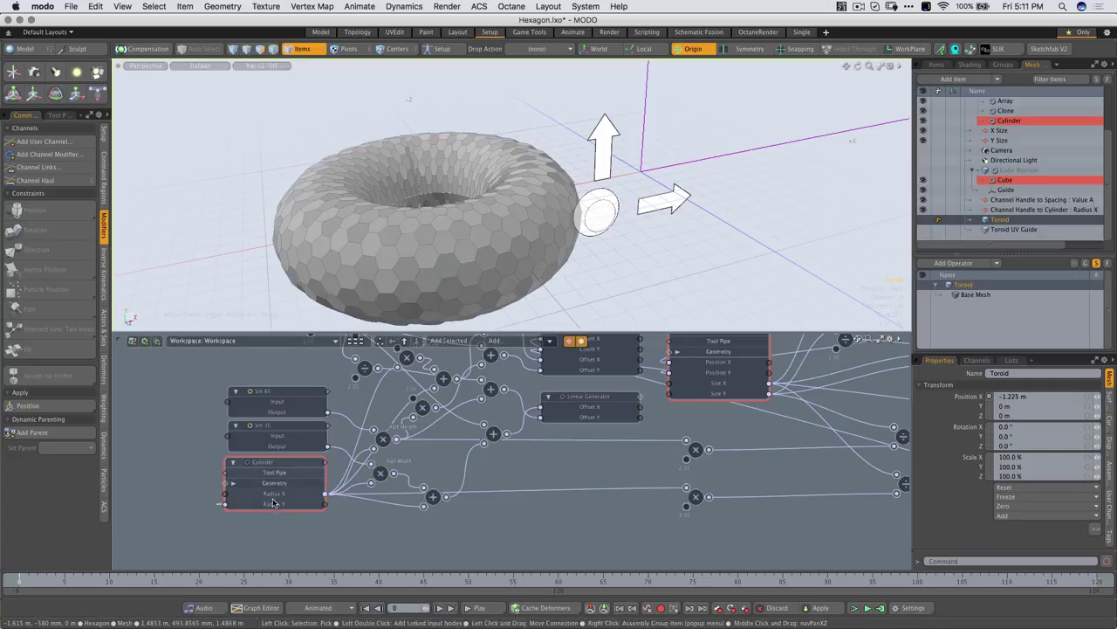
{"action": "scroll", "coordinate": [614, 241], "scroll_direction": "down", "scroll_amount": 3}
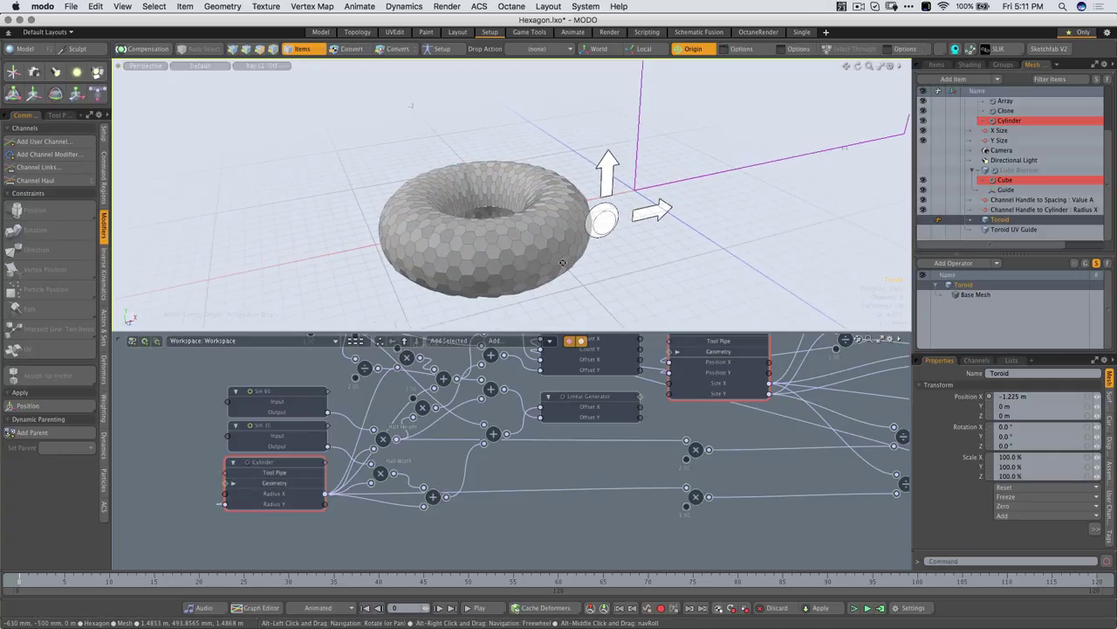
{"action": "left_click_drag", "start_coordinate": [546, 268], "coordinate": [483, 301], "text": "alt+shift"}
{"action": "left_click_drag", "start_coordinate": [602, 236], "coordinate": [547, 213], "text": "alt"}
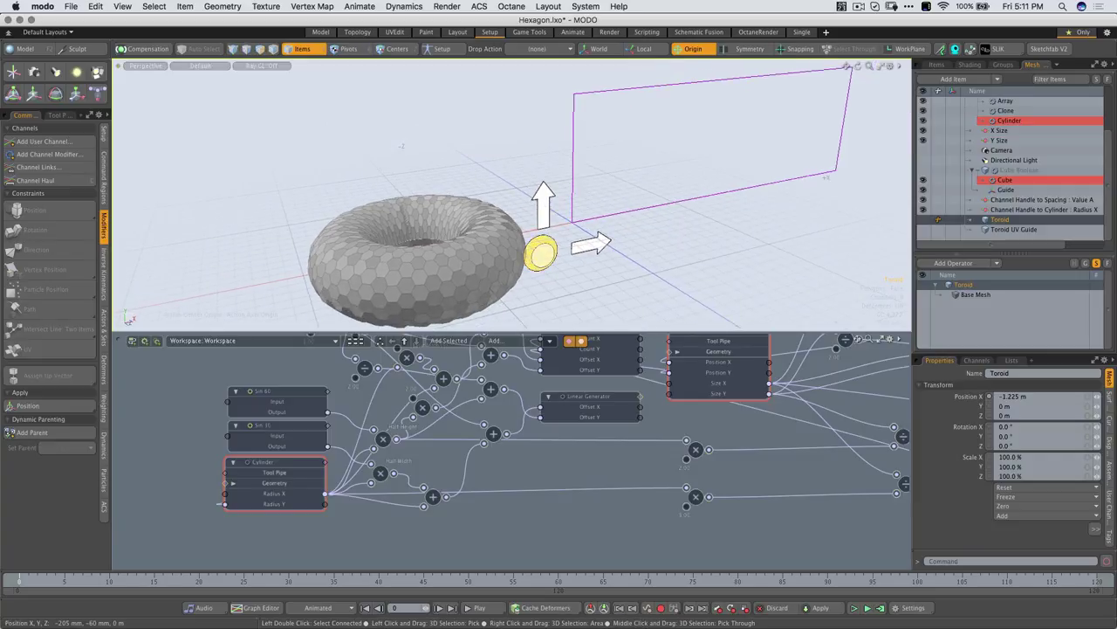
Fine-tune the hexagon pattern with the round channel handle beside the toroid and clear the item selection
{"action": "mouse_move", "coordinate": [541, 254]}
{"action": "left_mouse_down"}
{"action": "mouse_move", "coordinate": [597, 254]}
{"action": "mouse_move", "coordinate": [541, 253]}
{"action": "mouse_move", "coordinate": [551, 245]}
{"action": "mouse_move", "coordinate": [545, 259]}
{"action": "left_mouse_up"}
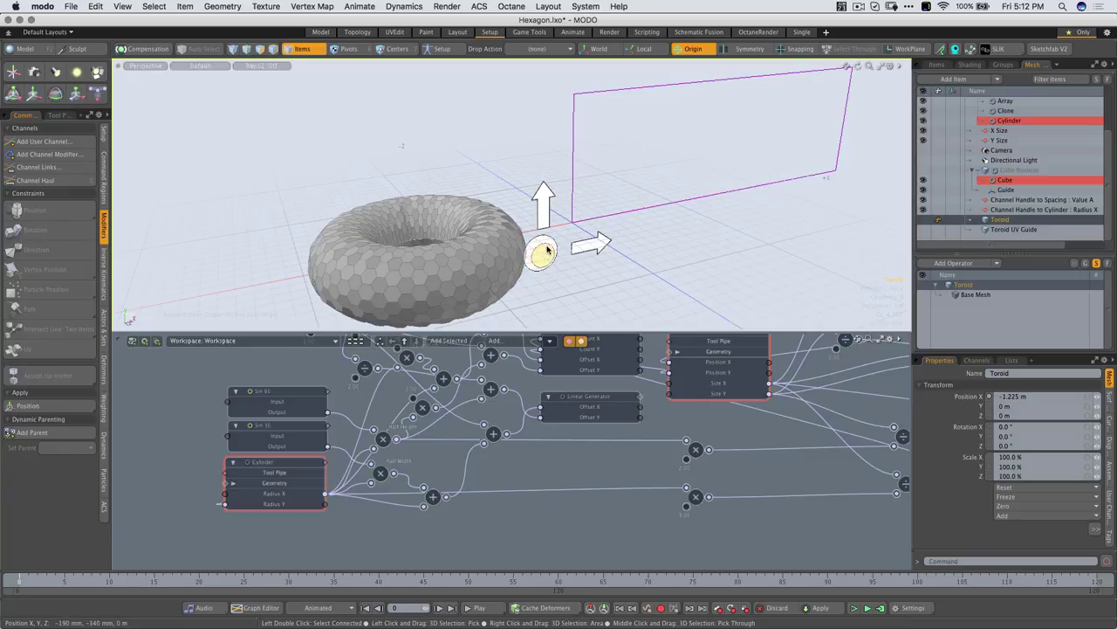
{"action": "left_click", "coordinate": [580, 268]}
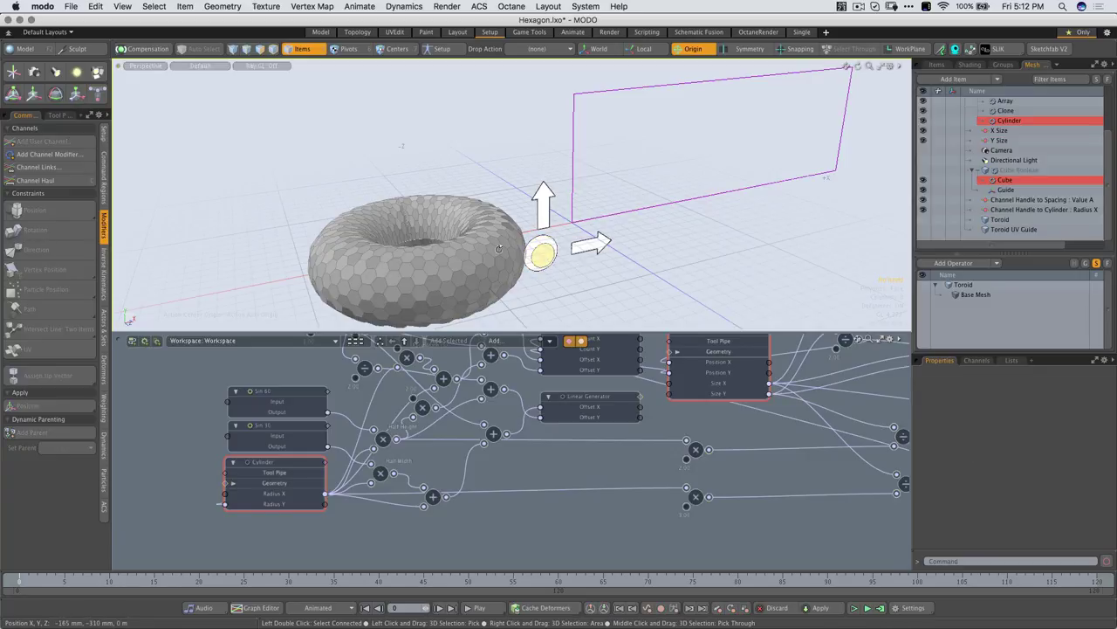
Examine how the hexagon pattern wraps around the whole toroid, both close up and from farther away
{"action": "left_click_drag", "start_coordinate": [430, 267], "coordinate": [442, 236], "text": "alt"}
{"action": "scroll", "coordinate": [466, 193], "scroll_direction": "down", "scroll_amount": 4}
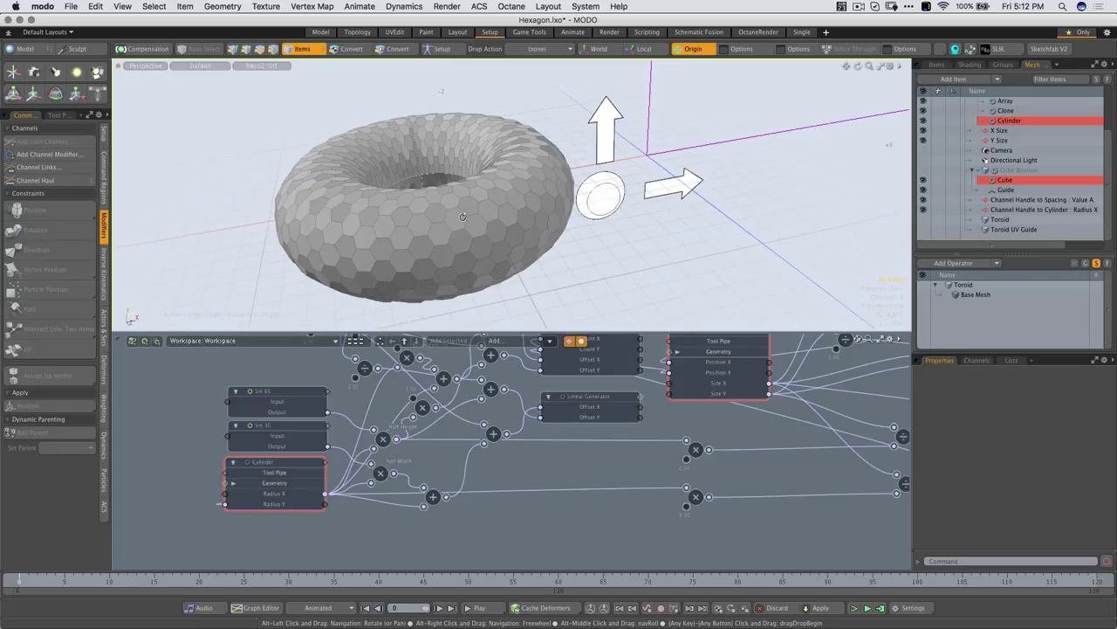
{"action": "left_click", "coordinate": [464, 230]}
{"action": "left_click_drag", "start_coordinate": [484, 291], "coordinate": [551, 261], "text": "alt"}
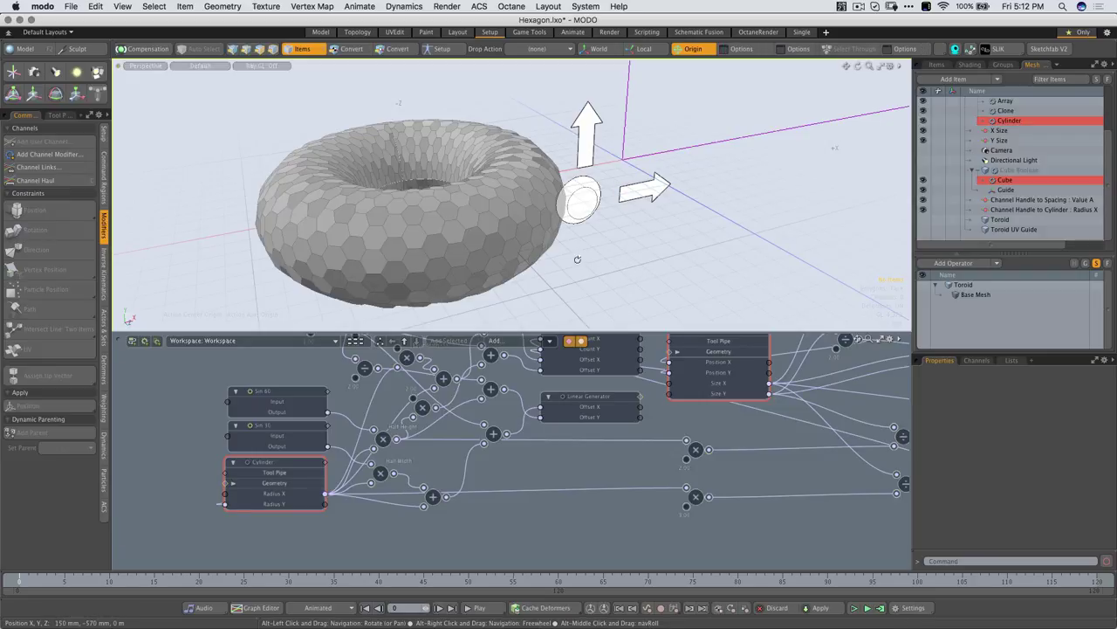
{"action": "left_click_drag", "start_coordinate": [636, 243], "coordinate": [537, 252], "text": "alt"}
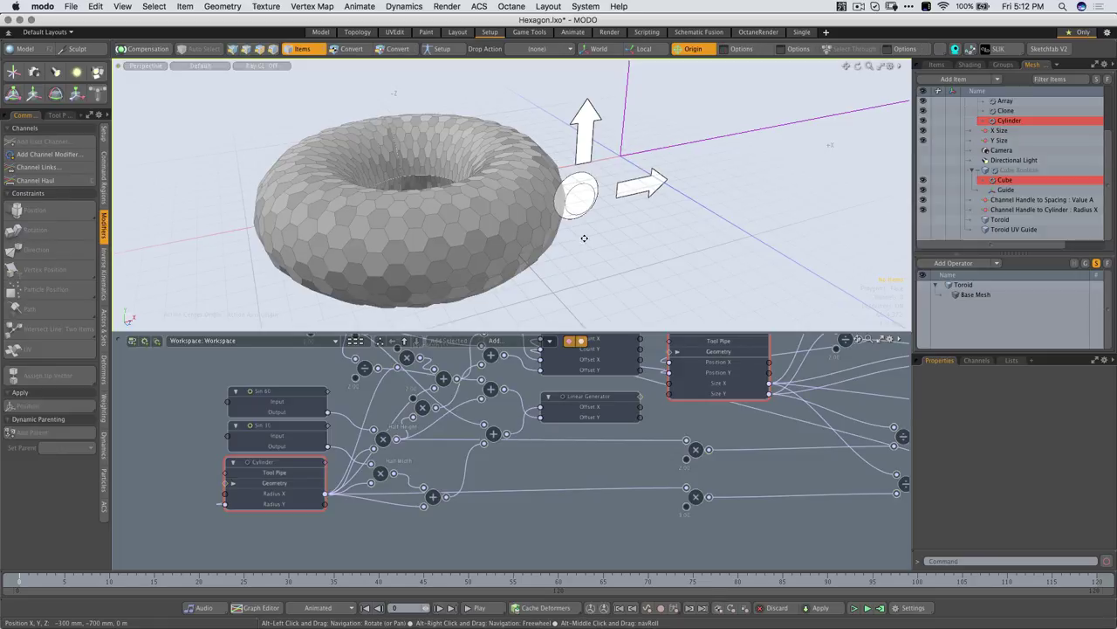
{"action": "mouse_move", "coordinate": [584, 238]}
{"action": "left_mouse_down", "text": "alt"}
{"action": "mouse_move", "coordinate": [534, 255]}
{"action": "mouse_move", "coordinate": [532, 222]}
{"action": "mouse_move", "coordinate": [520, 248]}
{"action": "mouse_move", "coordinate": [544, 272]}
{"action": "mouse_move", "coordinate": [600, 246]}
{"action": "left_mouse_up", "text": "alt"}
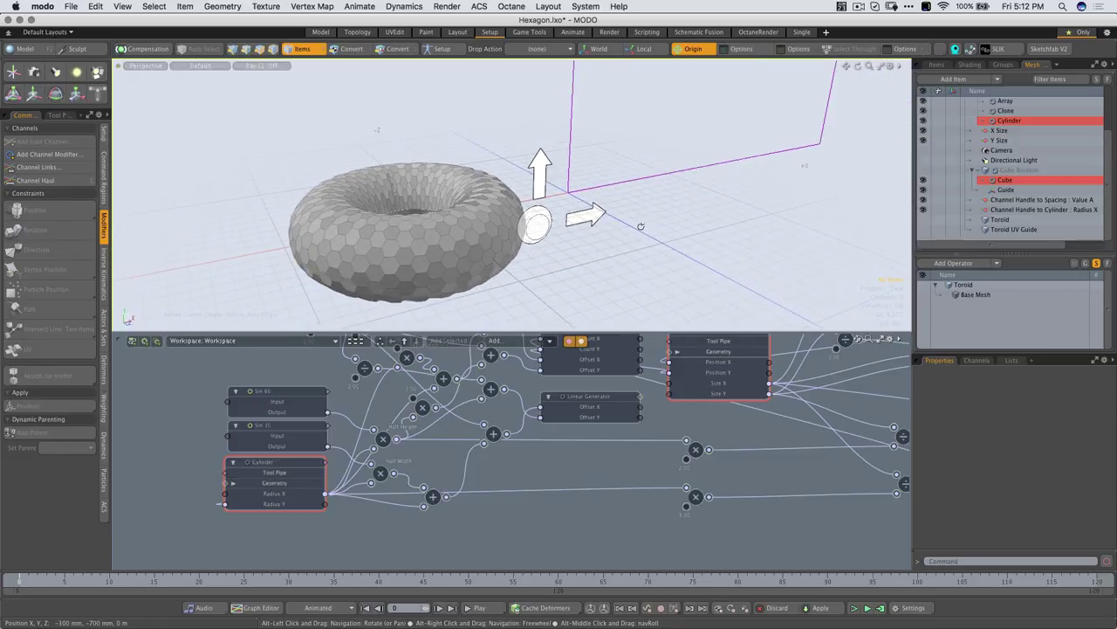
{"action": "left_click_drag", "start_coordinate": [691, 210], "coordinate": [502, 200], "text": "alt"}
{"action": "left_click_drag", "start_coordinate": [584, 211], "coordinate": [642, 197], "text": "alt"}
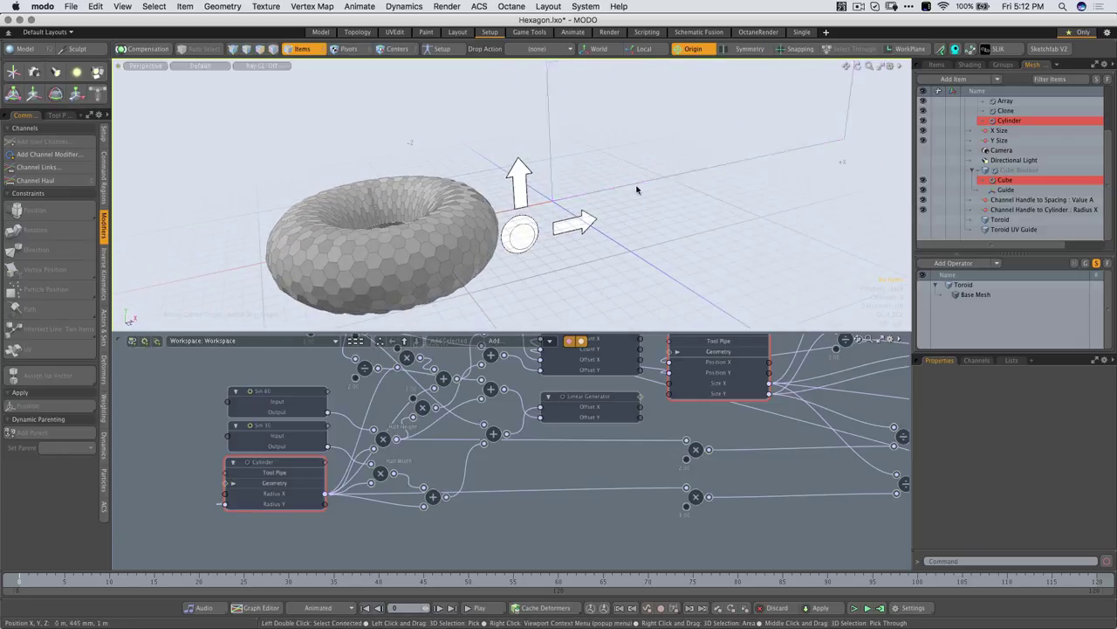